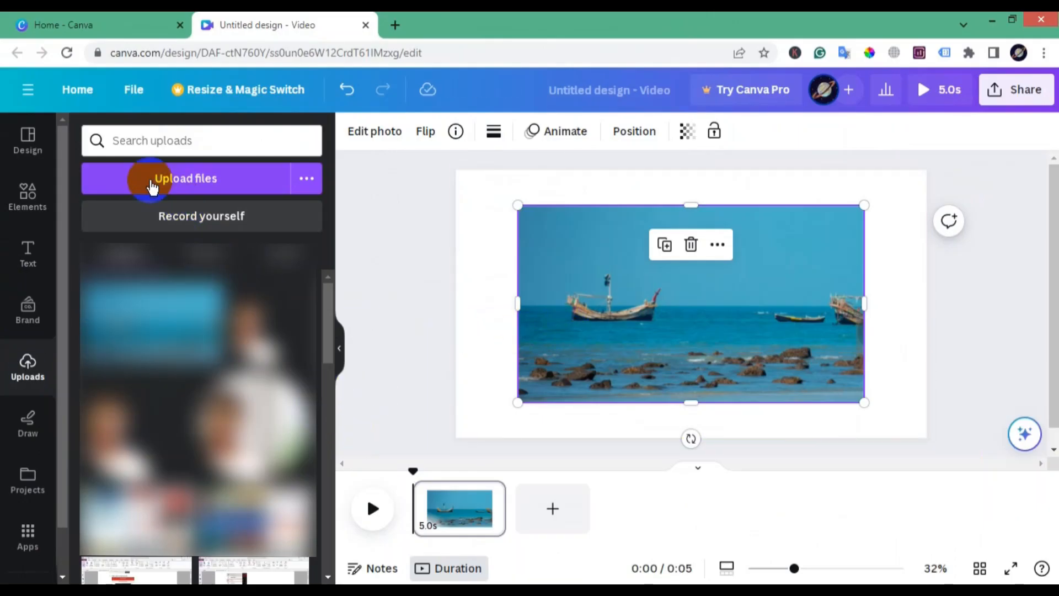
- Move the boat photo to the page's upper-left corner and enlarge it to fill the whole page
left_click(27, 197)
left_click_drag(766, 355, 703, 321)
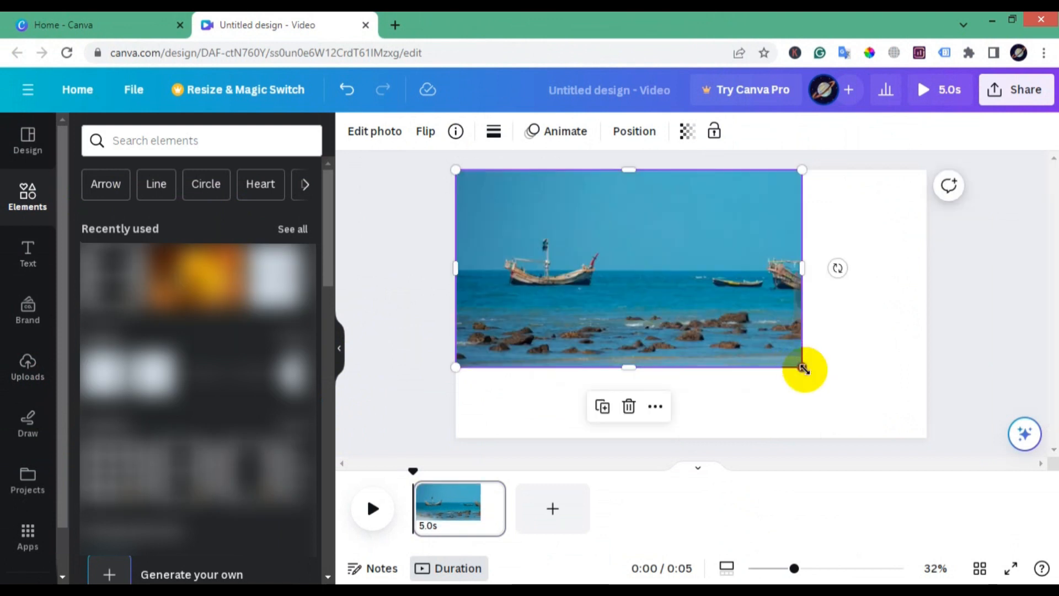
left_click_drag(803, 368, 930, 445)
- Add a heading reading "COX'S BAZAR" over the photo and enlarge it to about size 212
left_click(59, 301)
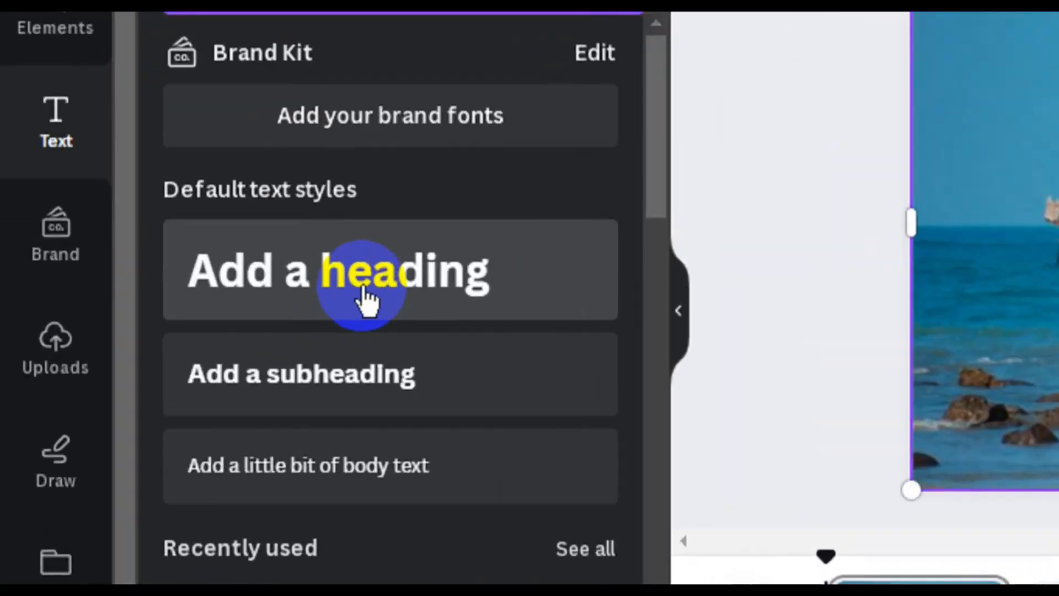
left_click(362, 447)
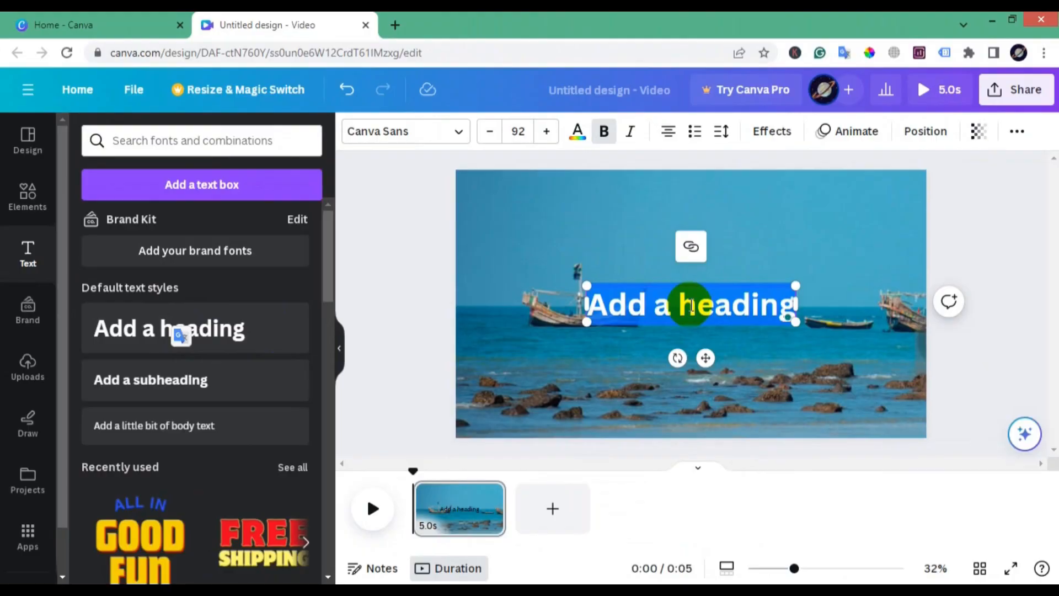
type("COX'S BAZAR")
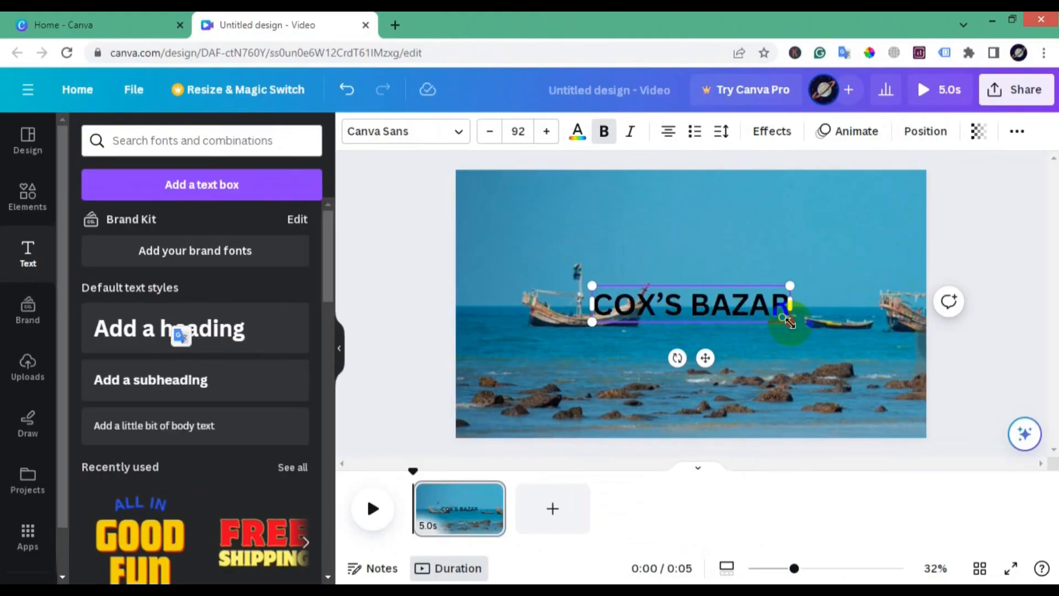
left_click(846, 378)
left_click(769, 298)
left_click_drag(790, 322, 907, 405)
- Restyle the heading in the Anton font at about size 289 with the colour #EFE4E4
left_click(408, 132)
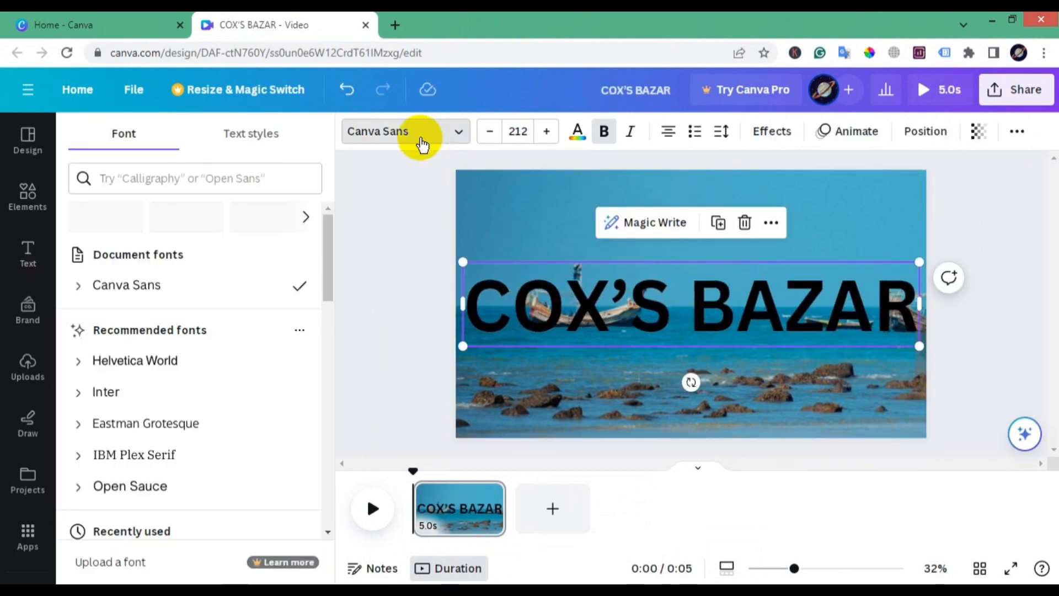
scroll(212, 331, "down", 2)
scroll(206, 358, "down", 1)
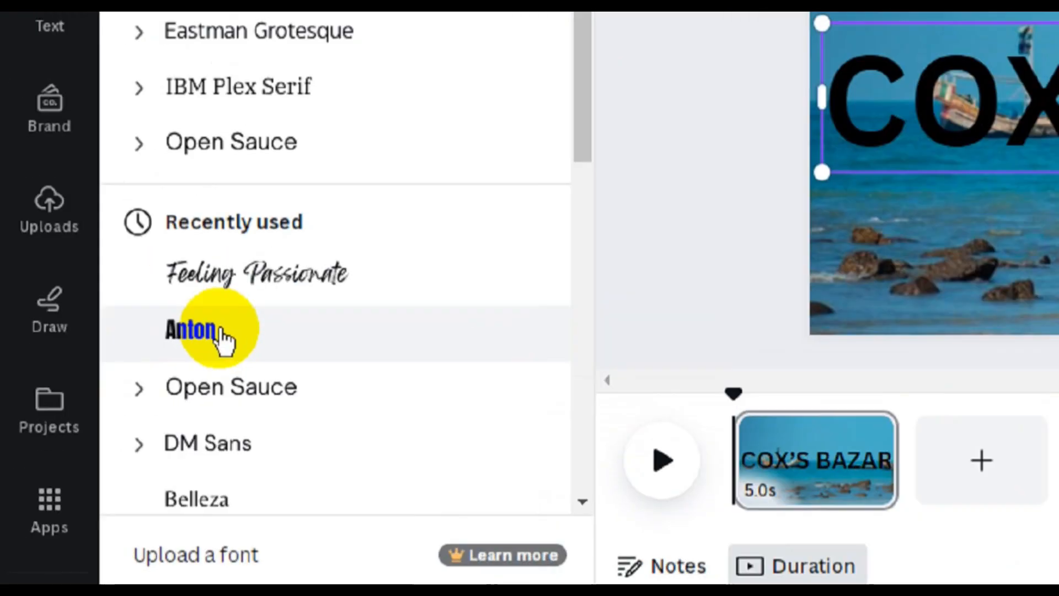
left_click(111, 435)
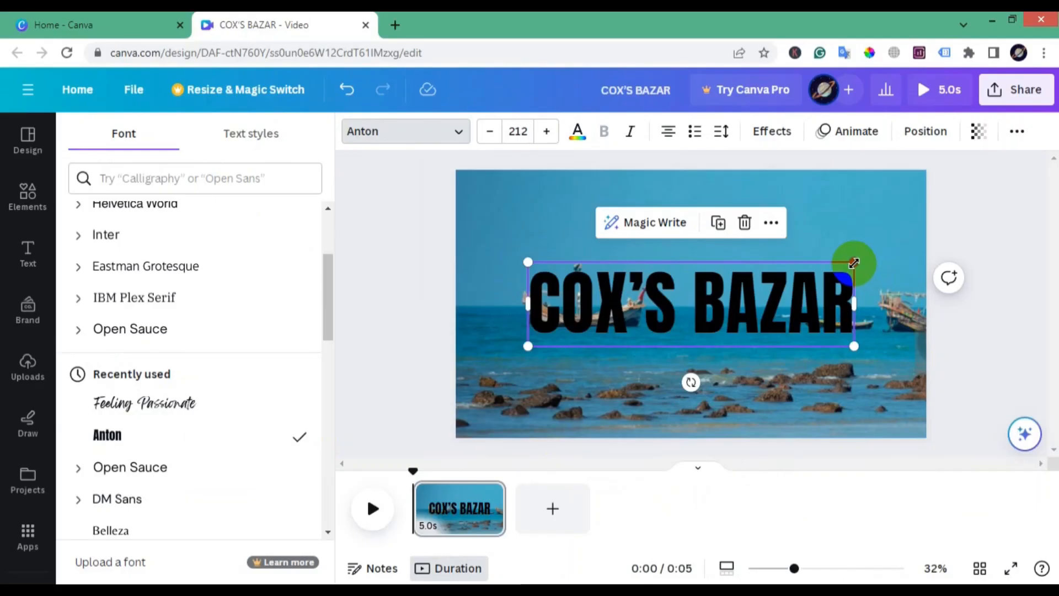
left_click_drag(854, 262, 913, 238)
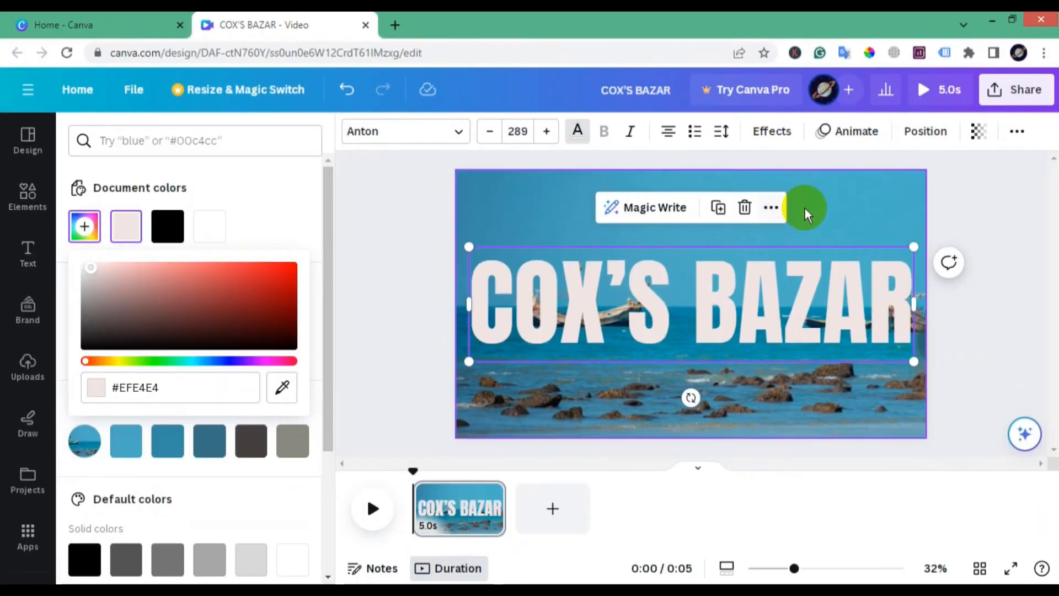
left_click(823, 209)
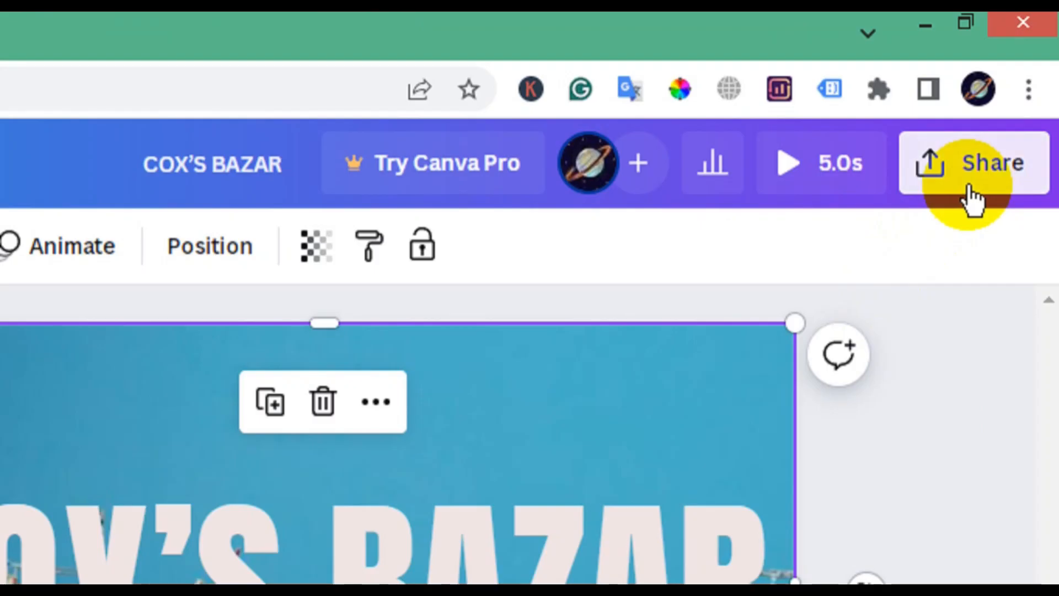
- Download the finished COX'S BAZAR page as a PNG image
left_click(1015, 95)
left_click(932, 495)
left_click(882, 199)
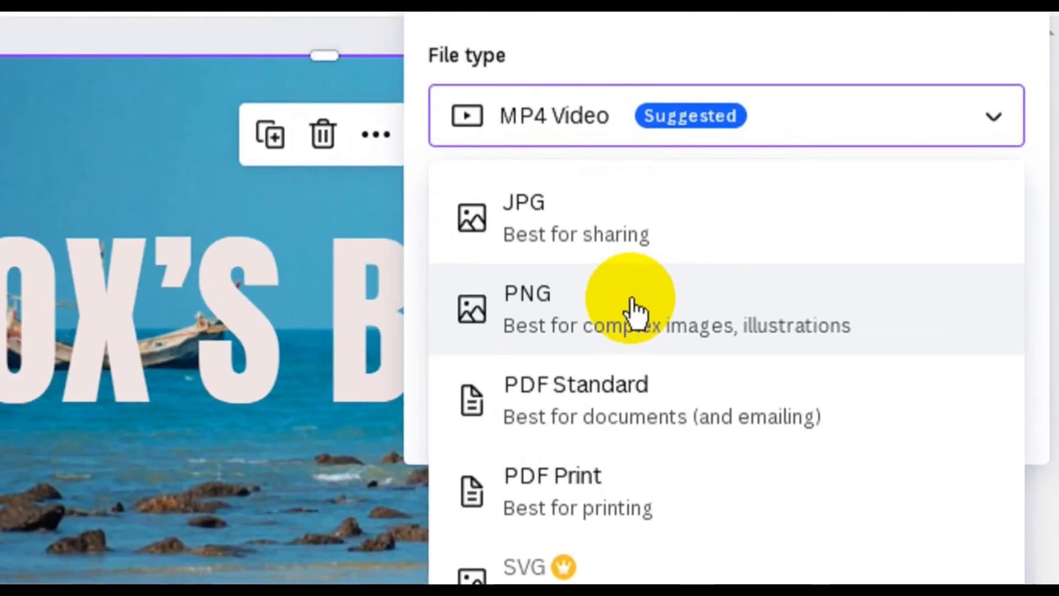
left_click(635, 312)
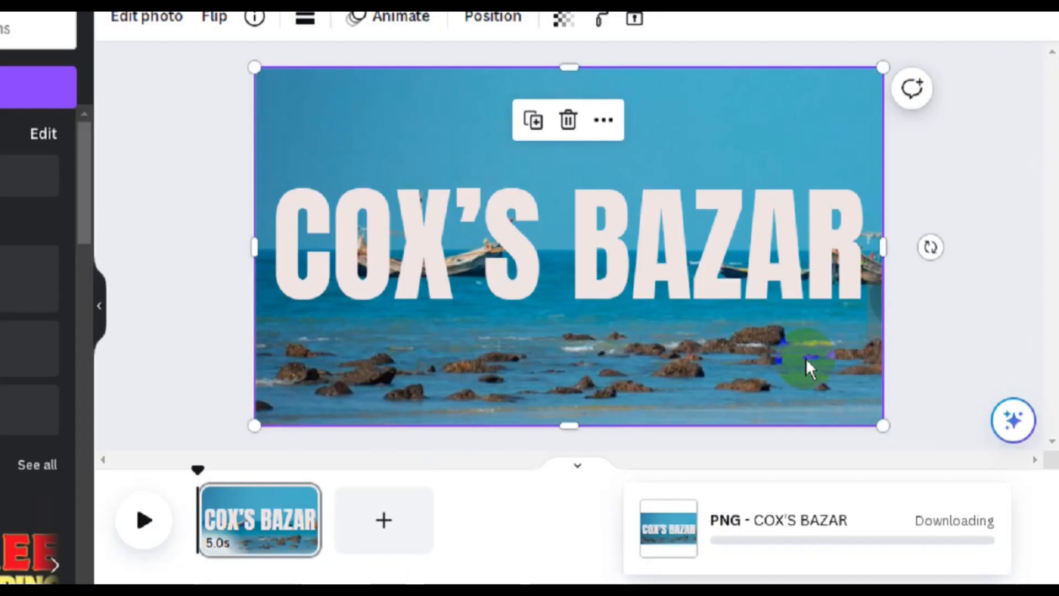
left_click(330, 552)
left_click(405, 436)
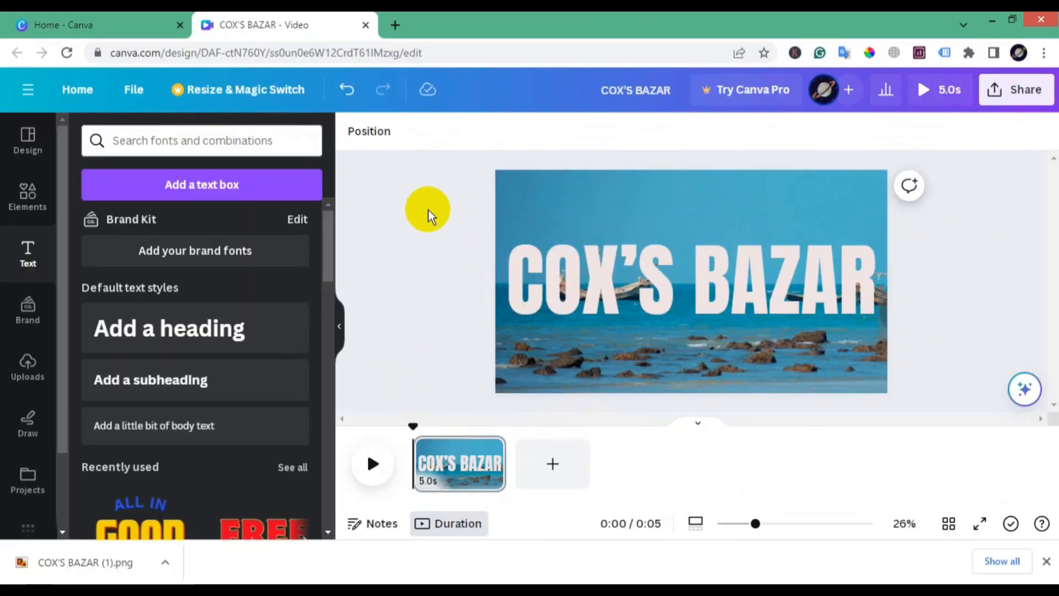
- Replace the page's contents with the exported COX'S BAZAR image and set that image as the background
left_click(610, 282)
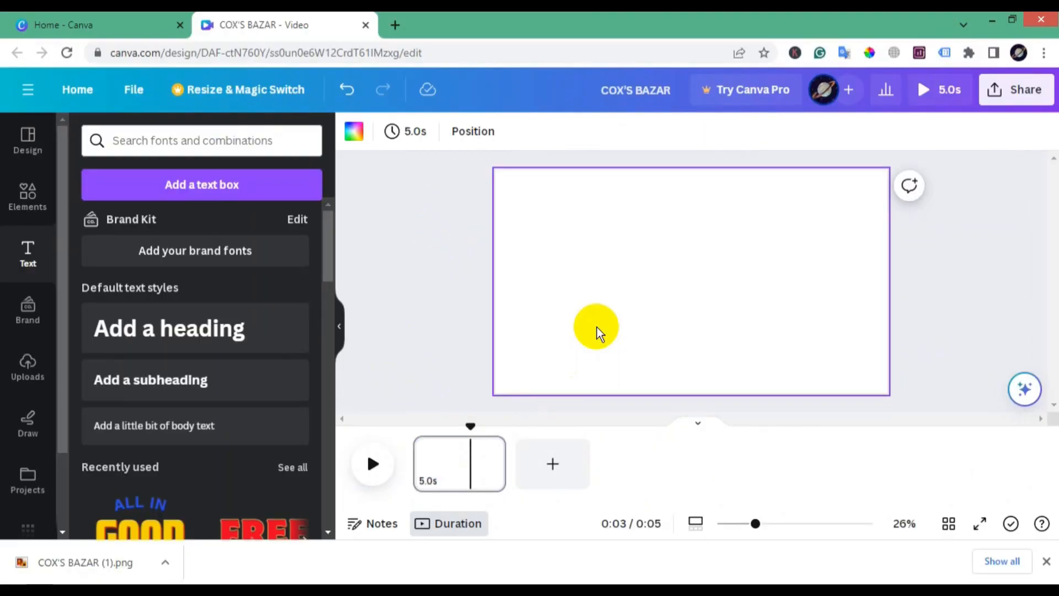
key("ctrl+v")
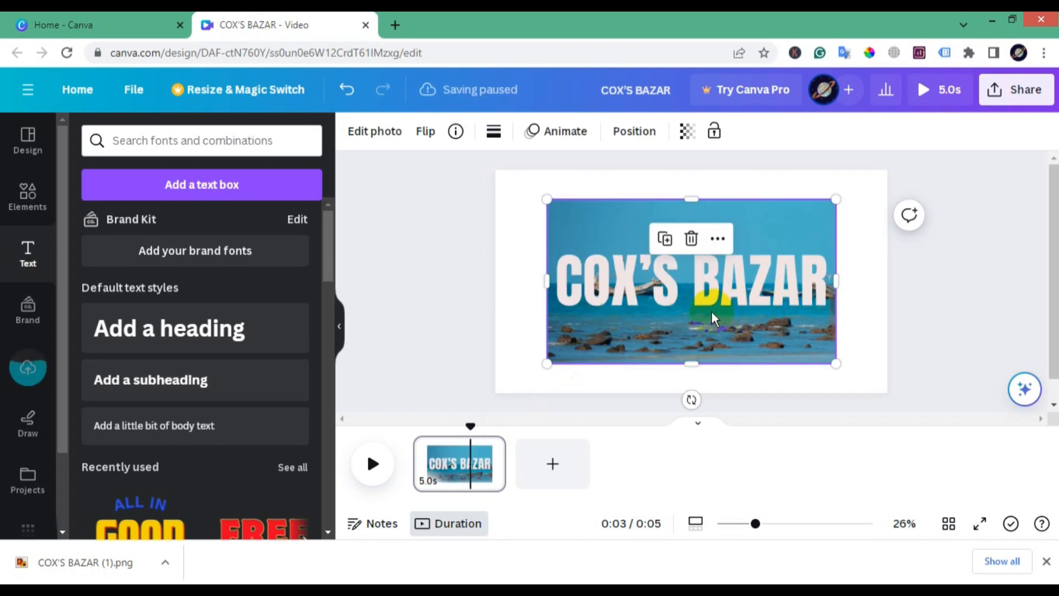
left_click_drag(712, 312, 660, 282)
left_click_drag(780, 333, 894, 395)
right_click(893, 395)
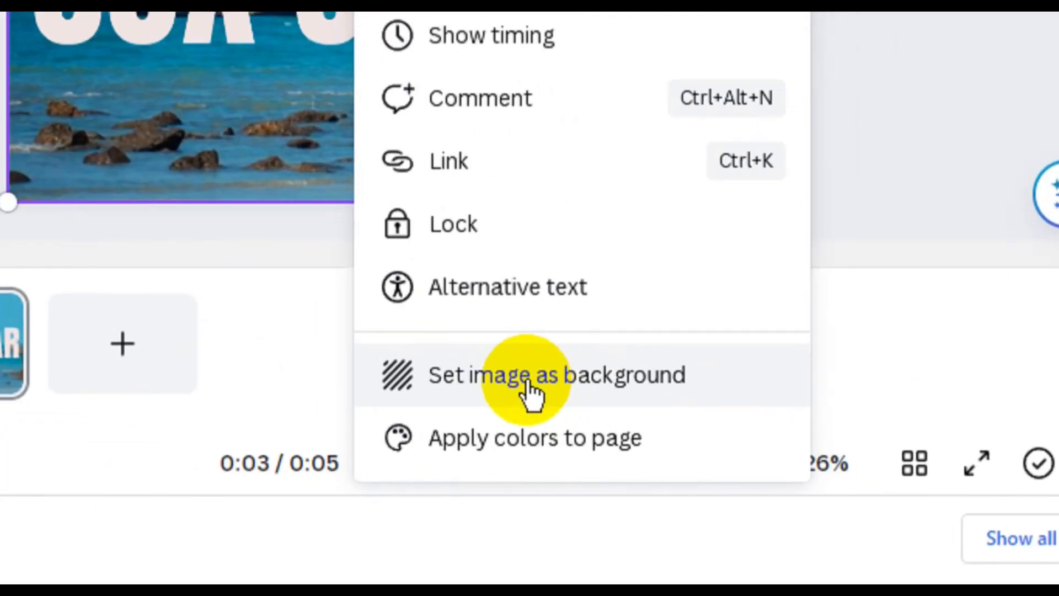
left_click(626, 395)
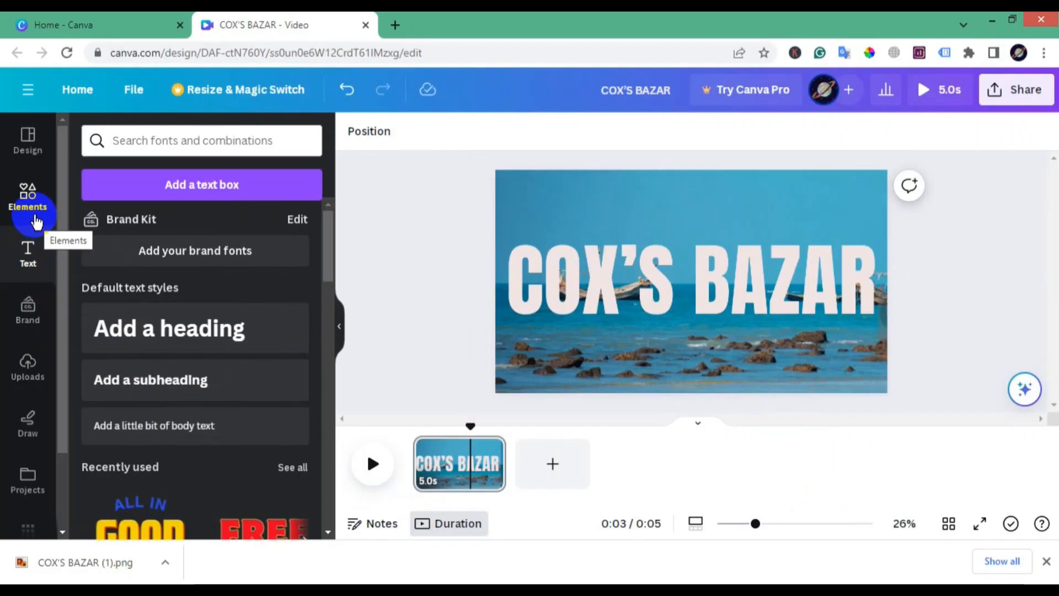
- Search the elements for "airplane" graphics and add the solid white top-view airplane to the page
left_click(37, 221)
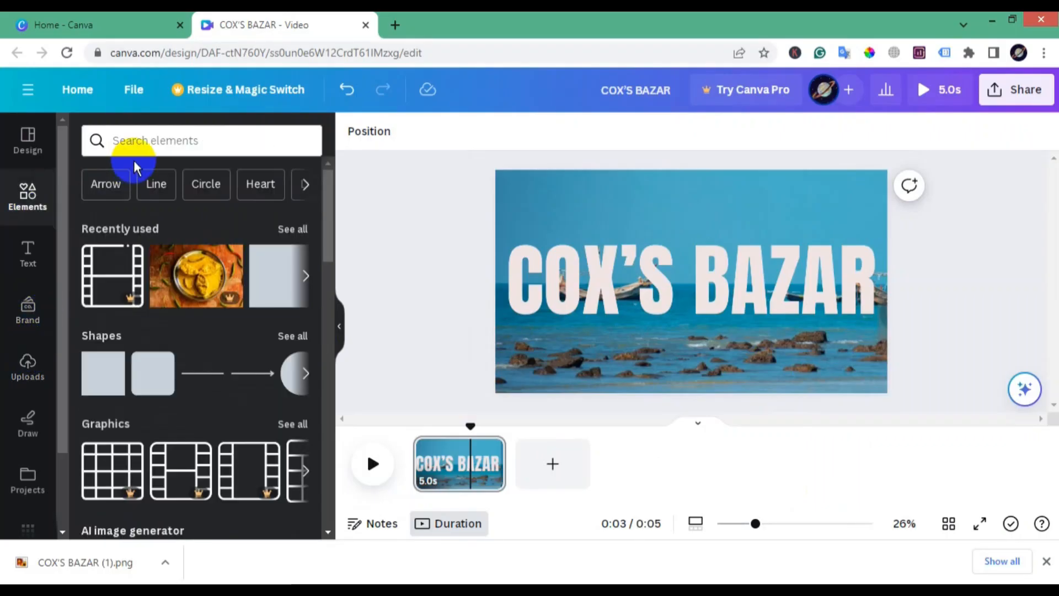
left_click(172, 143)
type("airplane")
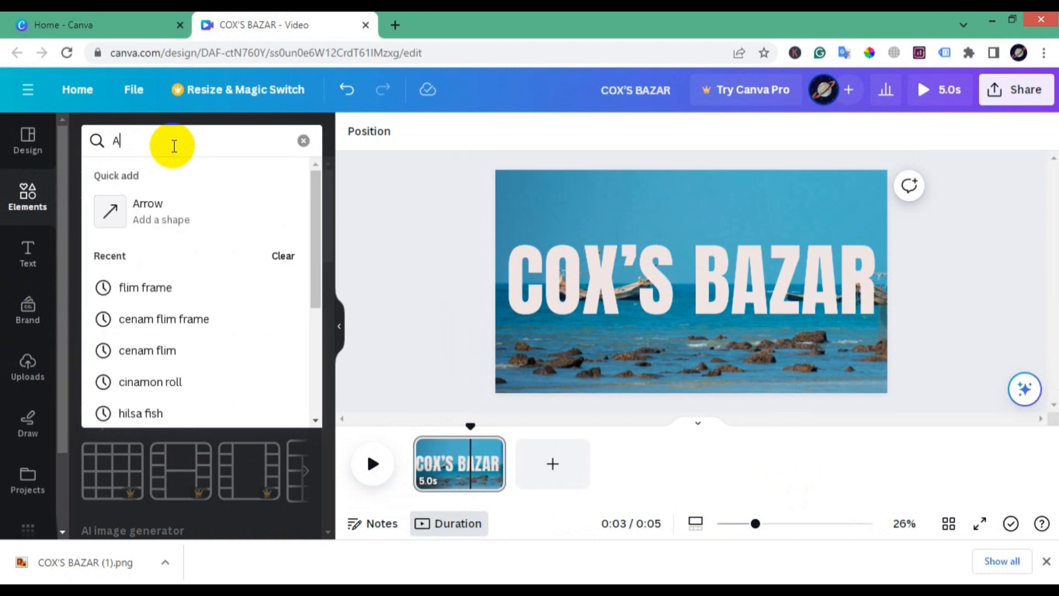
left_click(147, 213)
left_click(132, 188)
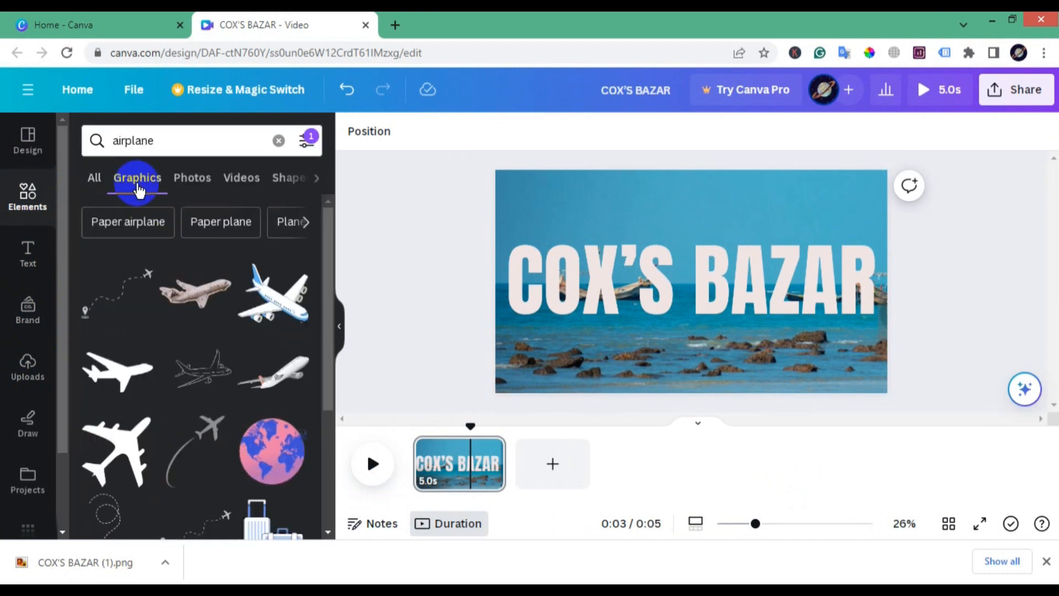
scroll(118, 298, "down", 3)
left_click(118, 294)
- Enlarge the airplane to nearly the page's height and rotate it 45° so its nose points right
left_click_drag(731, 237, 800, 185)
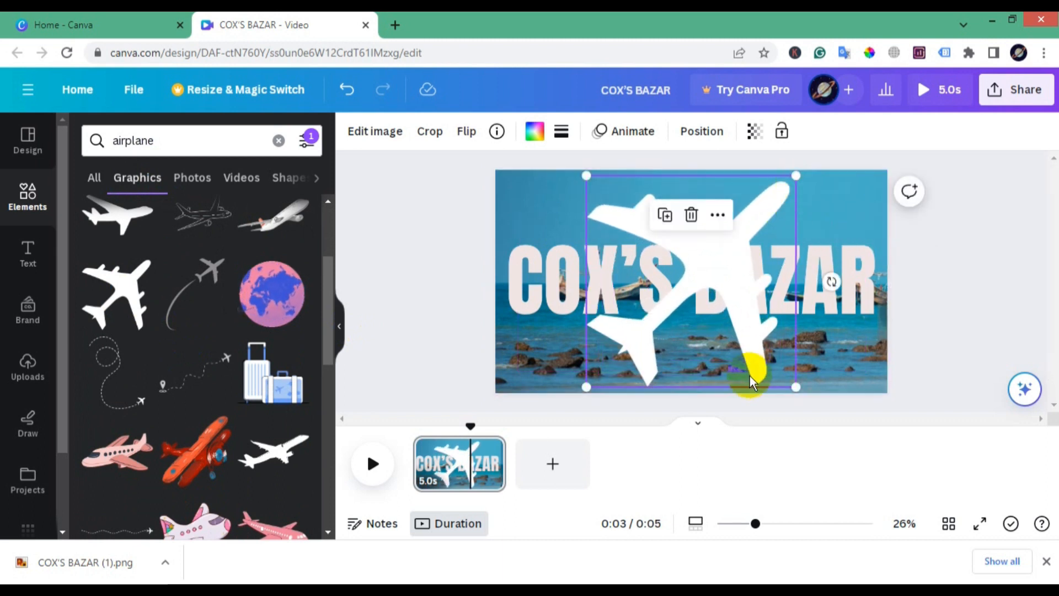
left_click_drag(832, 282, 818, 341)
left_click(822, 326)
left_click(711, 269)
left_click(799, 334)
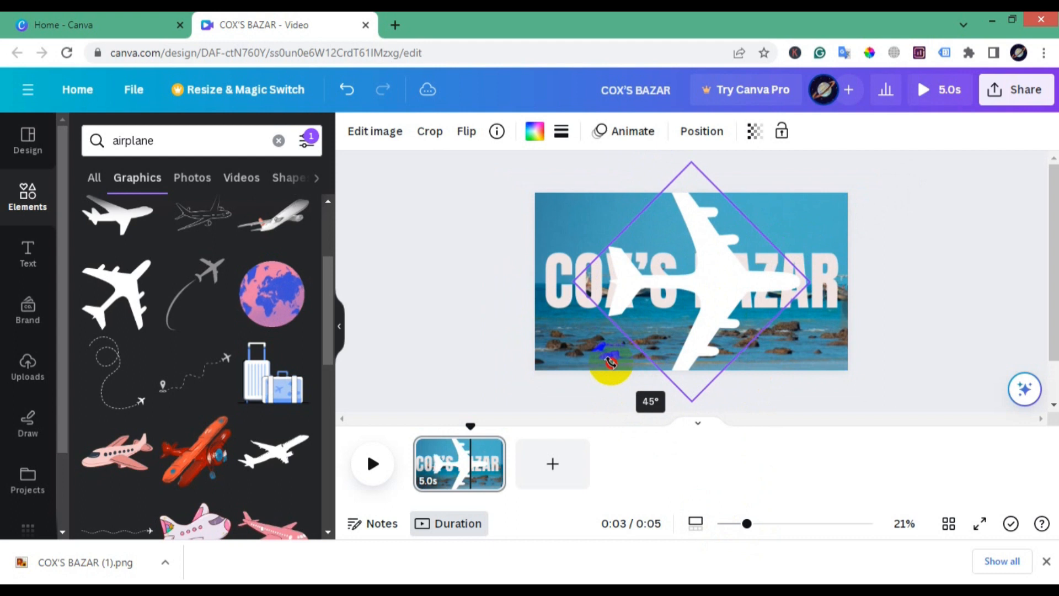
left_click_drag(610, 366, 608, 365)
mouse_move(809, 281)
left_mouse_down()
mouse_move(782, 278)
mouse_move(798, 282)
left_mouse_up()
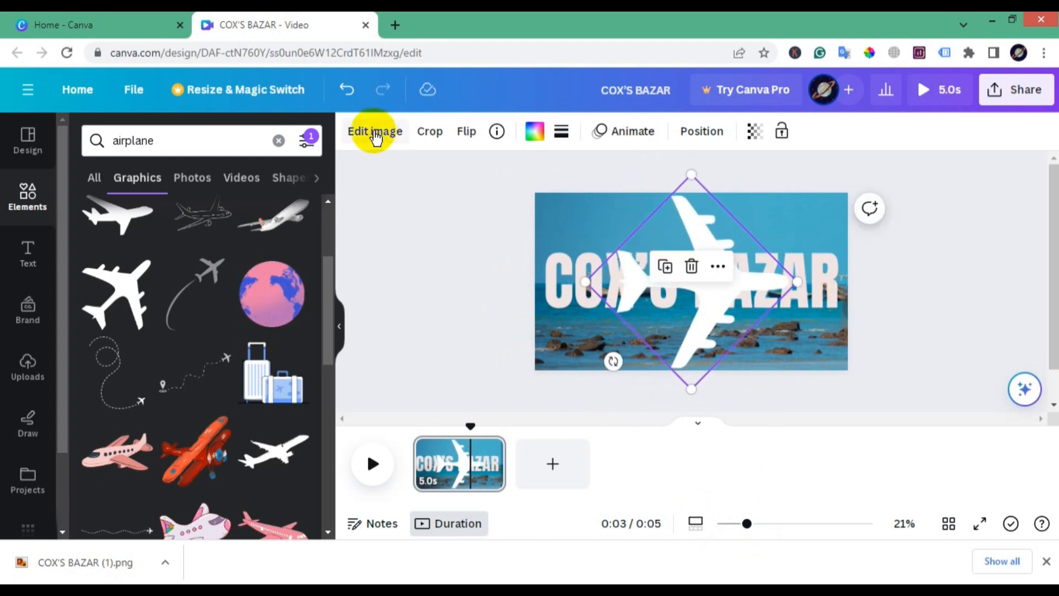
- Apply the Duotone effect in Fuchsia to the airplane
left_click(374, 133)
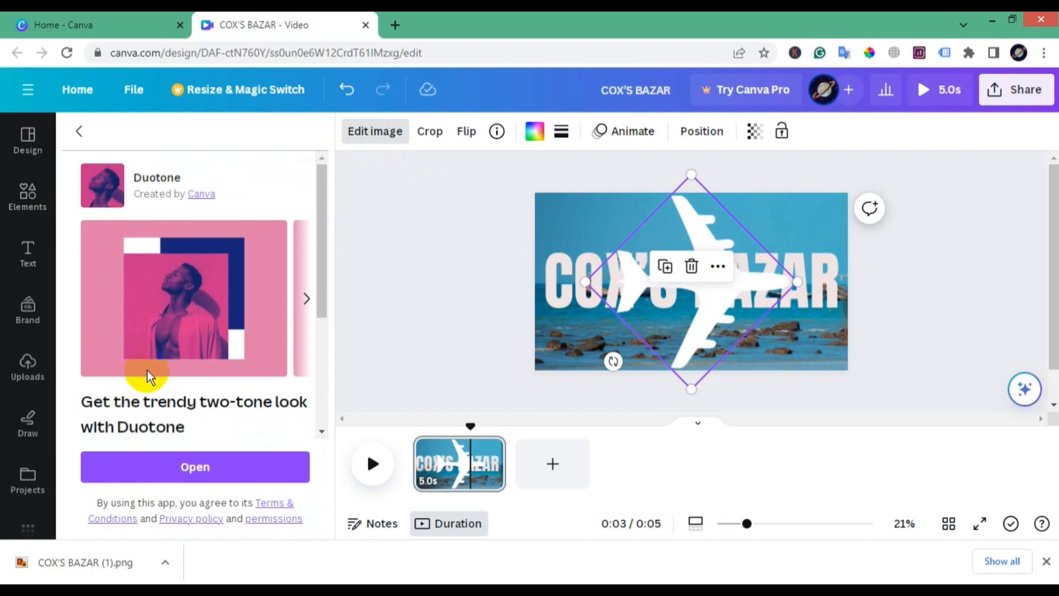
scroll(147, 370, "down", 3)
left_click(196, 465)
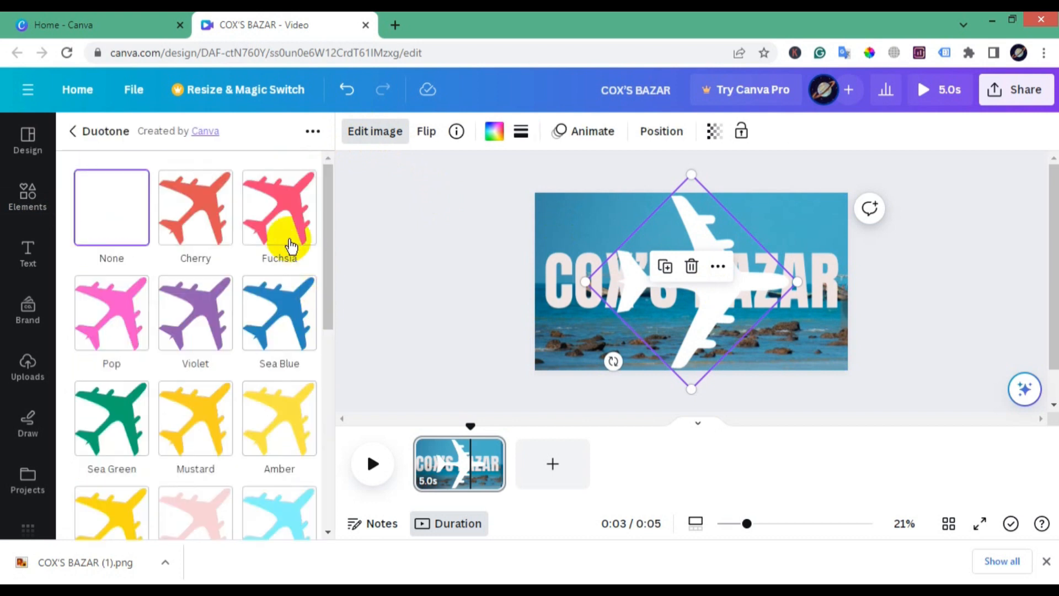
left_click(276, 220)
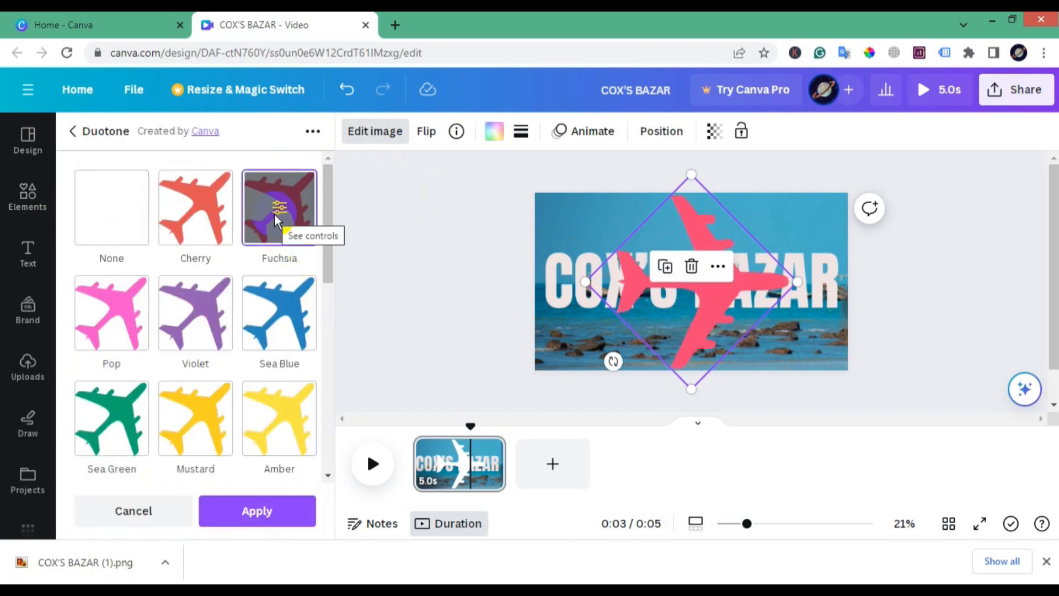
left_click(274, 511)
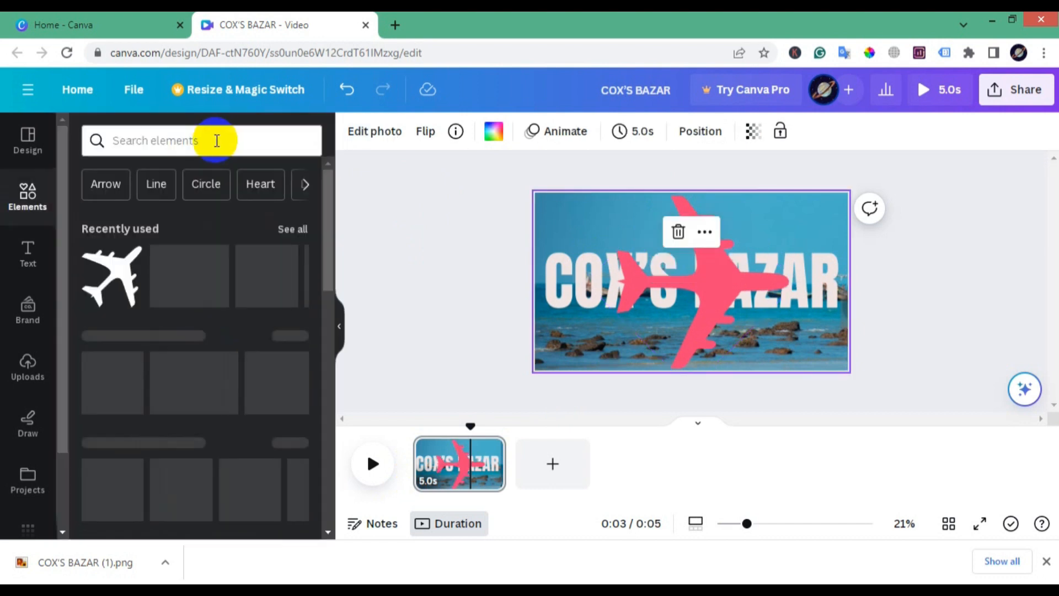
- Add a square shape over the airplane and fill it with solid orange
left_click(104, 380)
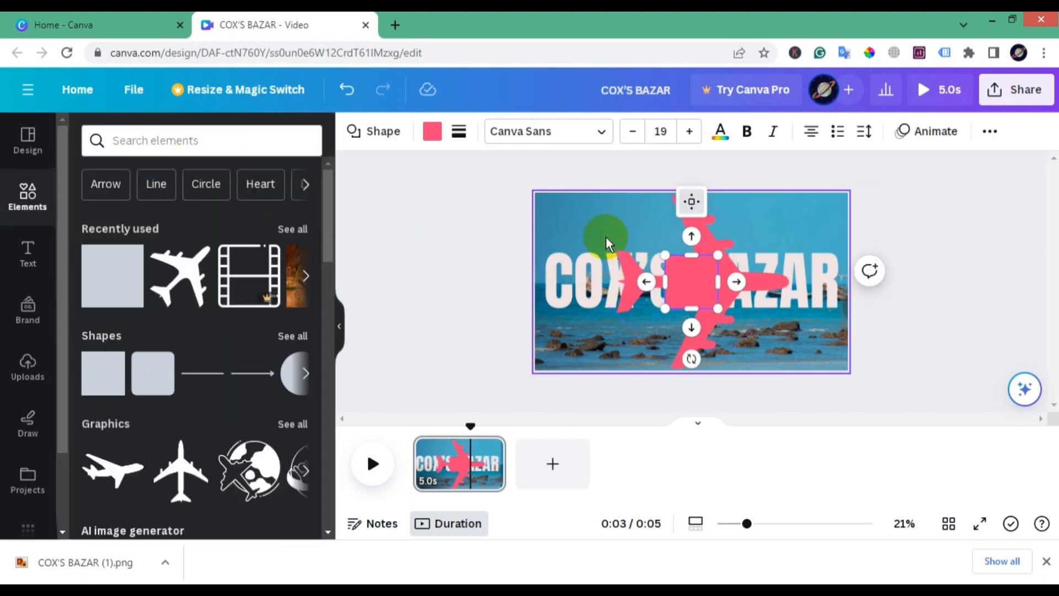
left_click(432, 131)
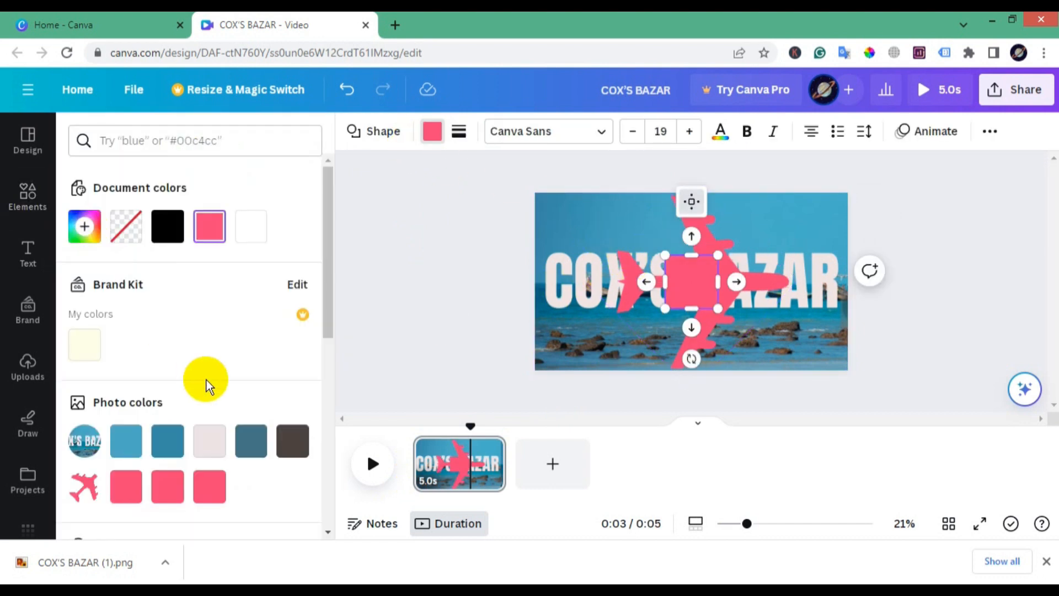
scroll(206, 380, "down", 6)
left_click(251, 418)
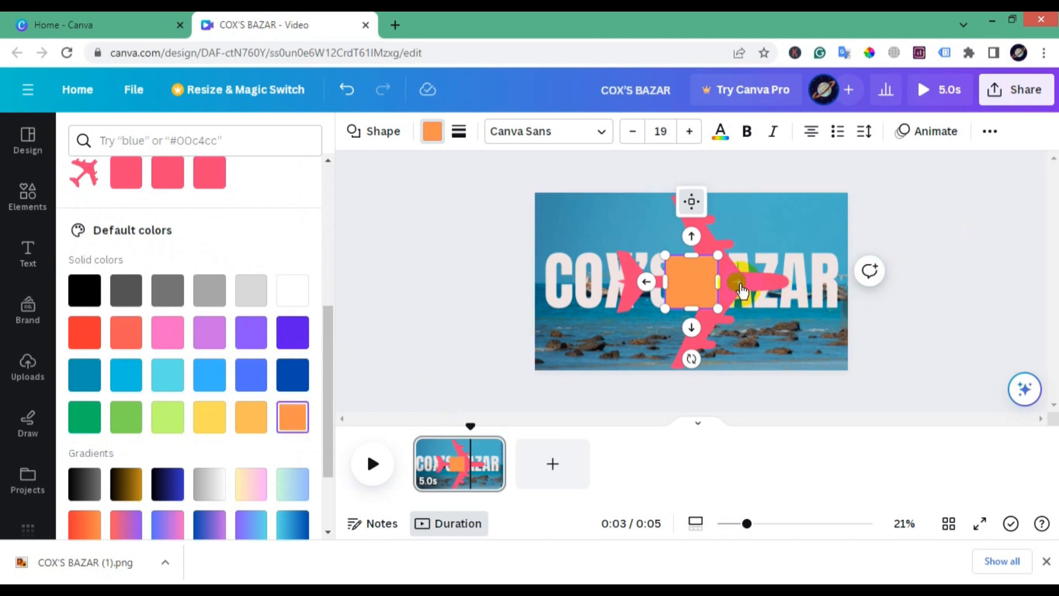
- Shift the orange square right and stretch it to cover the page's full height out to the right edge
left_click(693, 205)
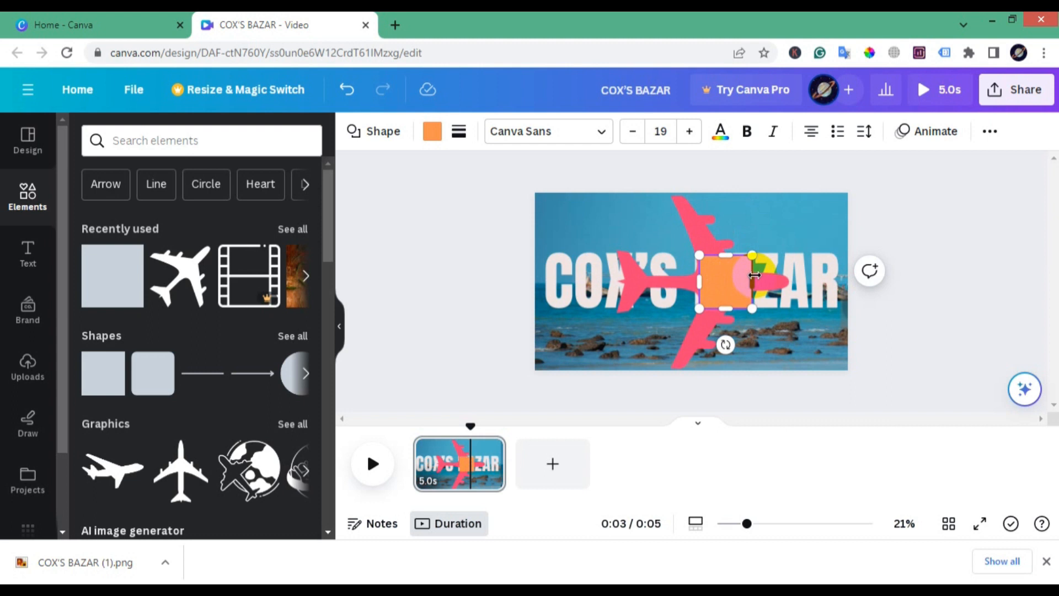
left_click_drag(753, 281, 849, 275)
left_click_drag(774, 255, 774, 192)
left_click_drag(774, 307, 775, 371)
left_click(552, 264)
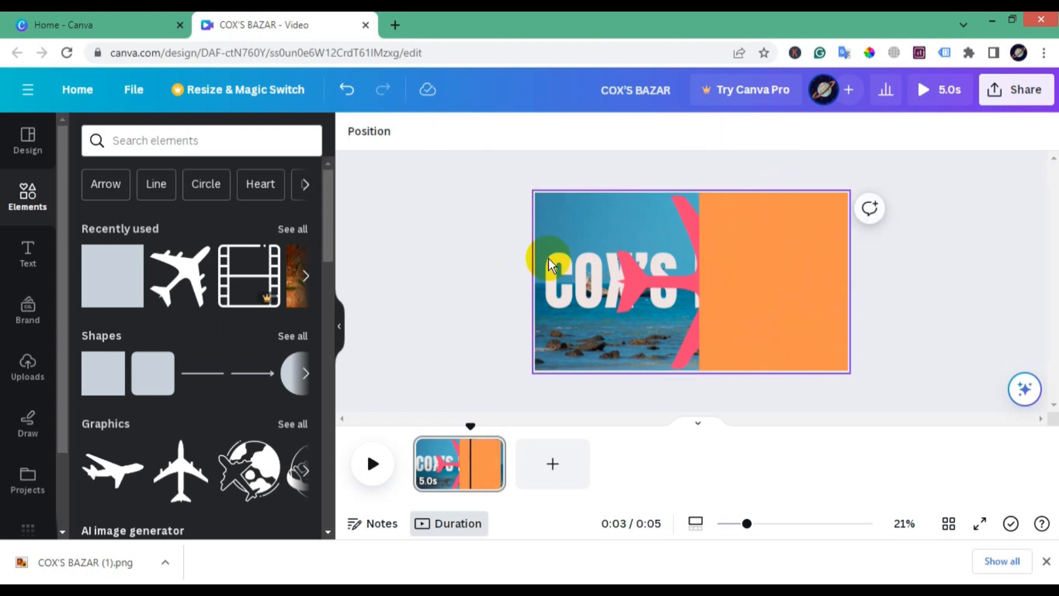
- Add a second, narrower orange rectangle, rotate it about -23° and place it along the airplane's upper wing
left_click(116, 275)
left_click(805, 288)
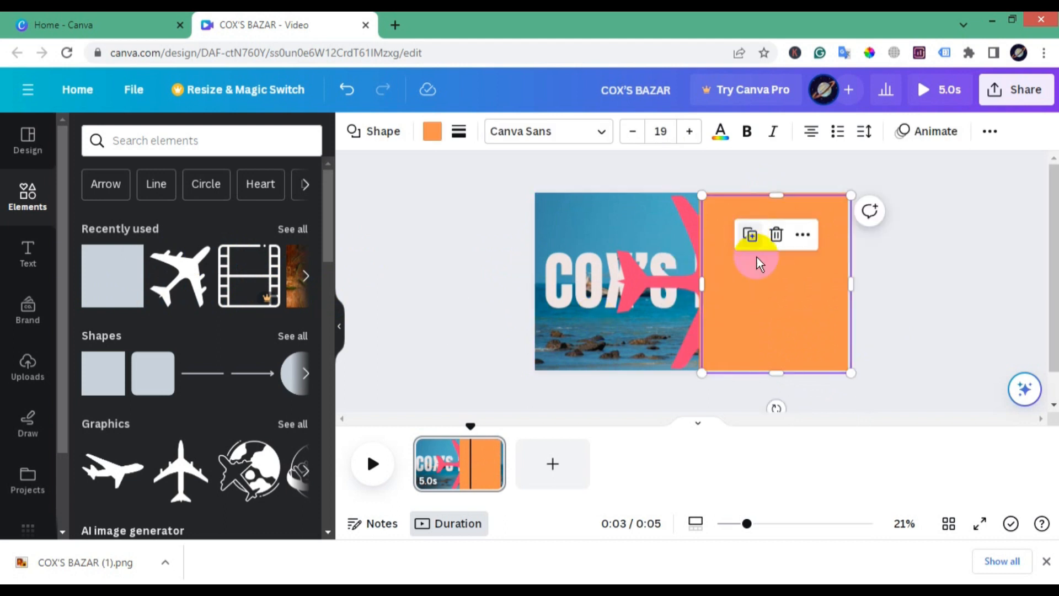
left_click_drag(787, 305, 764, 300)
left_click_drag(710, 371, 709, 324)
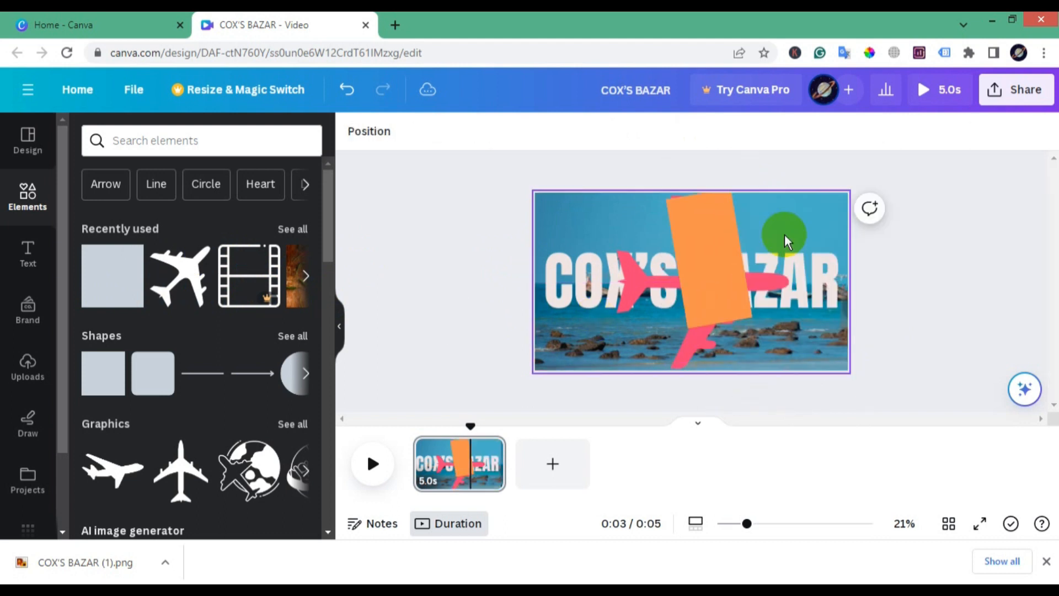
left_click_drag(786, 241, 801, 219)
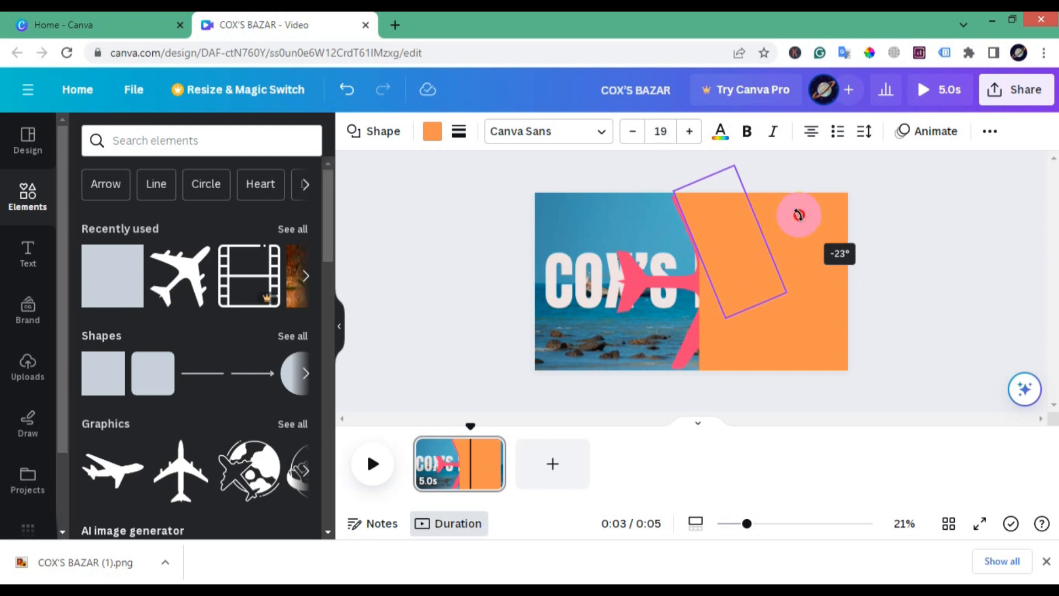
left_click_drag(735, 246, 730, 246)
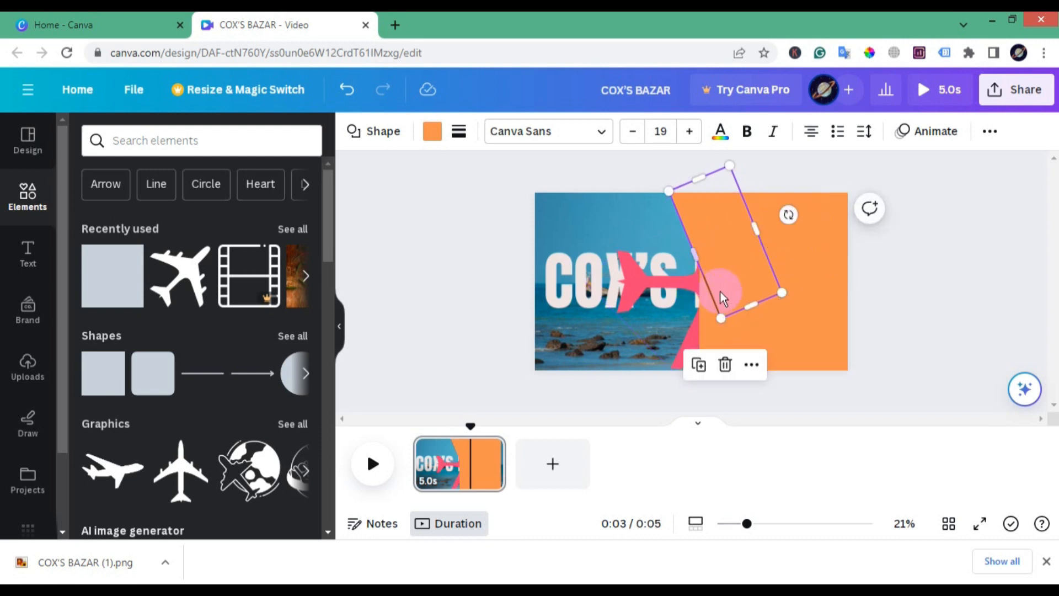
- Duplicate the narrow orange rectangle, rotate the copy to mirror the original and place it along the airplane's lower wing
left_click(884, 309)
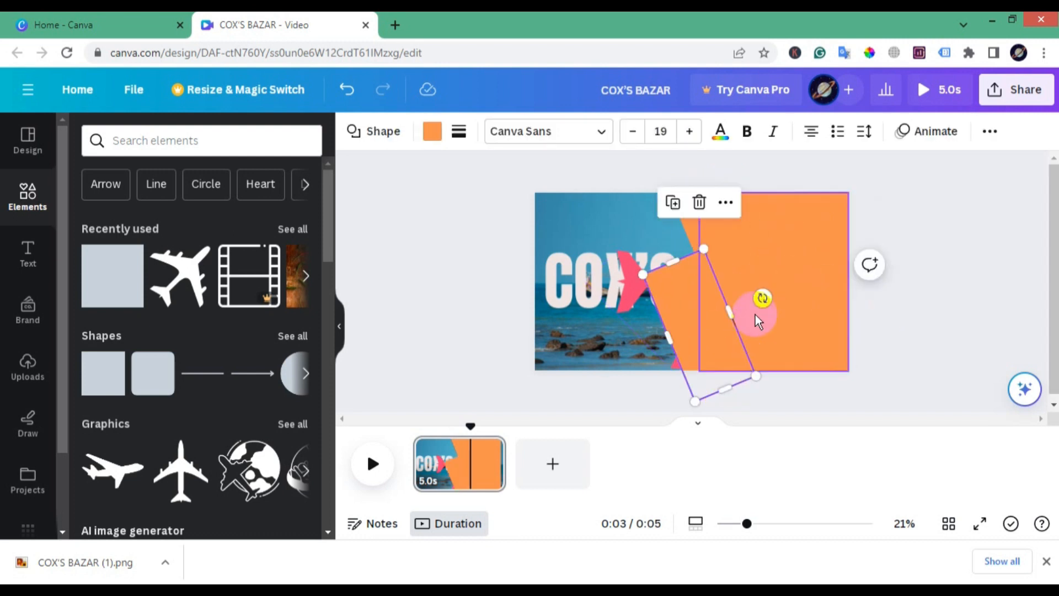
left_click_drag(763, 298, 735, 355)
left_click_drag(690, 300, 724, 320)
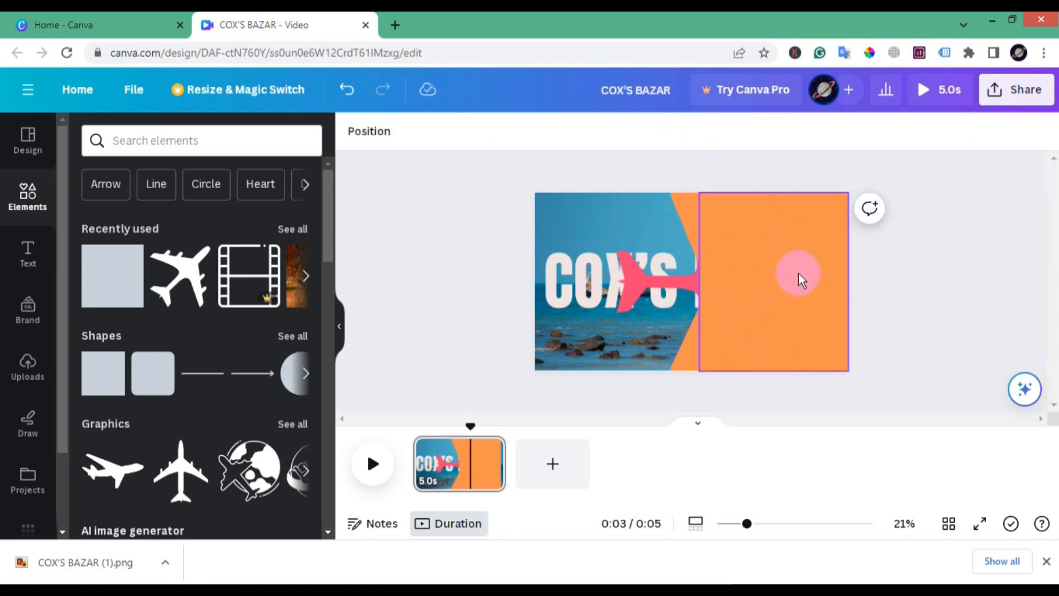
- Stretch the large orange rectangle's left edge slightly further over the airplane's fuselage to close the gap between the shapes
left_click(798, 274)
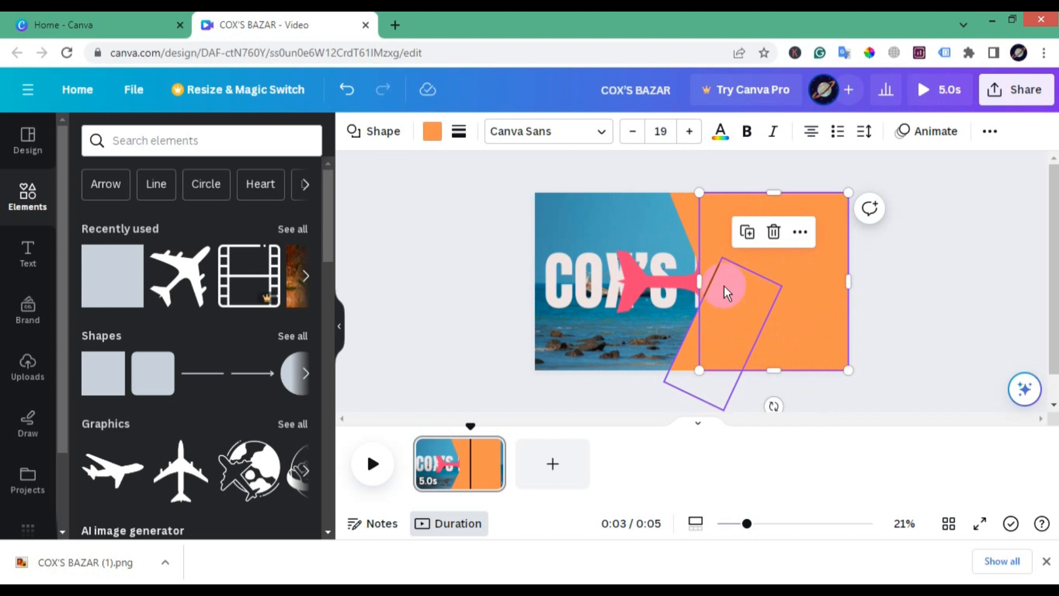
left_click_drag(698, 285, 693, 282)
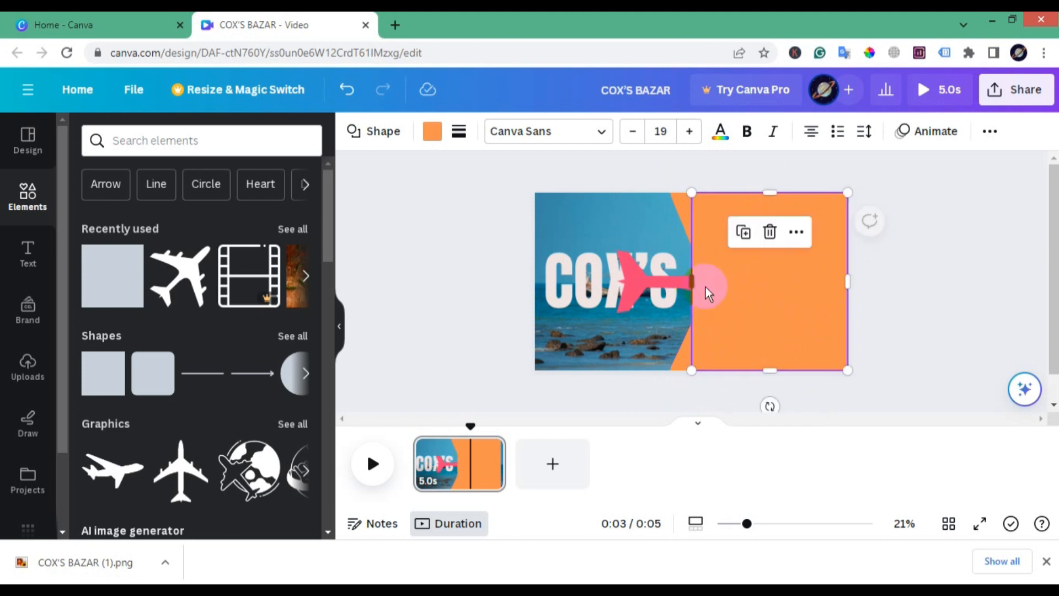
left_click(868, 318)
- Bring the pink airplane to the front, above the orange shapes
right_click(756, 303)
mouse_move(788, 272)
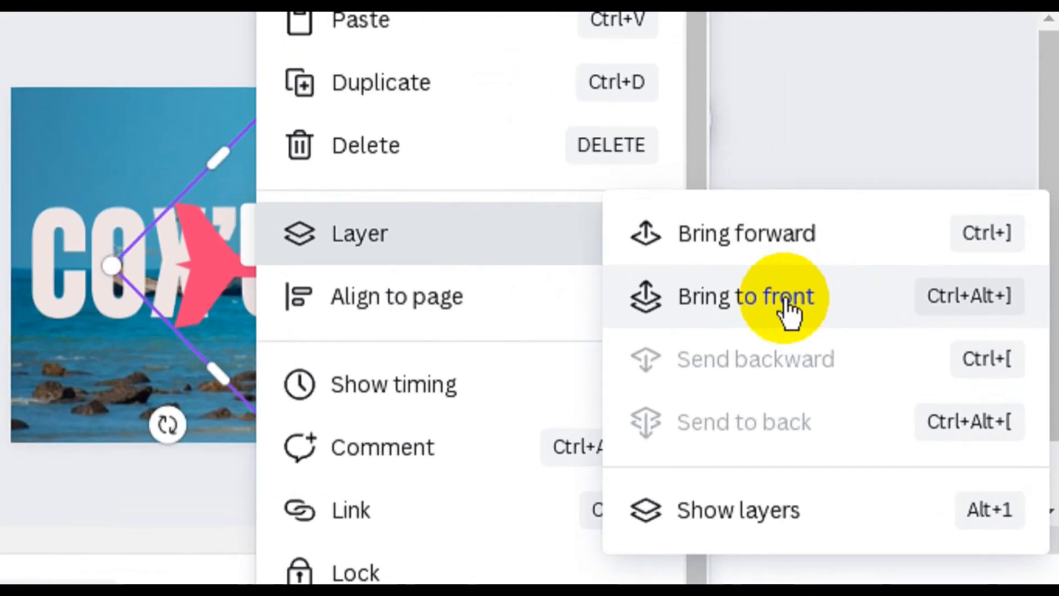
left_click(790, 312)
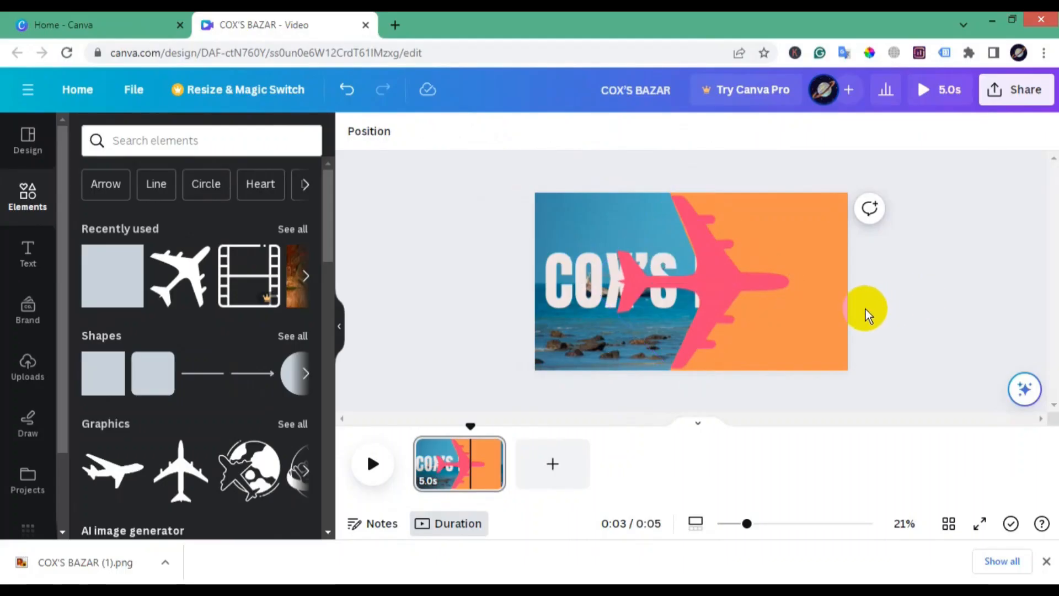
- Group the airplane with the orange shapes and move the group left so the tail leaves the page
left_click(717, 292)
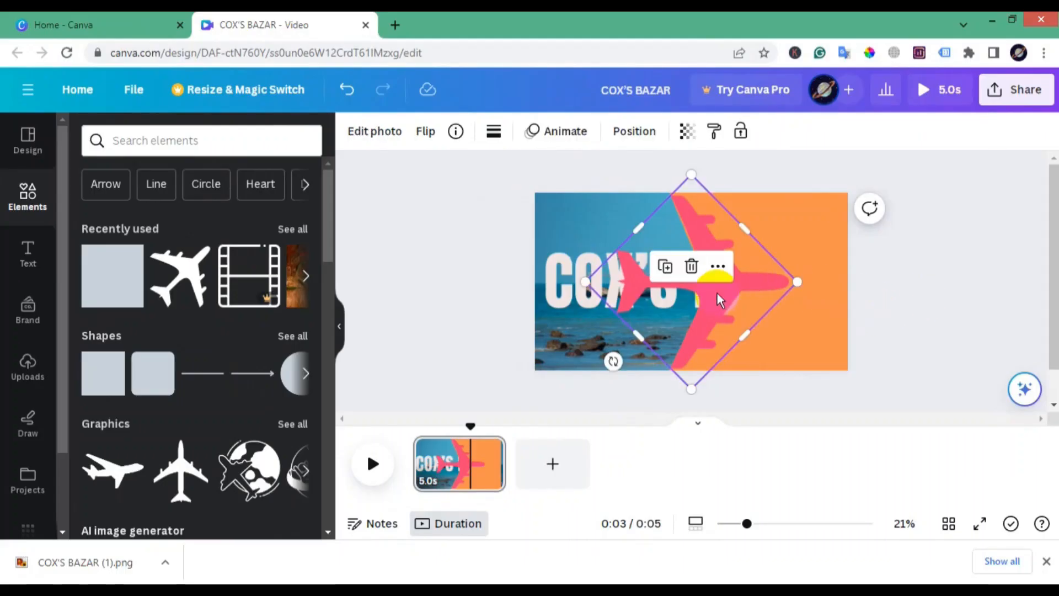
left_click(717, 262, "shift")
left_click(675, 205)
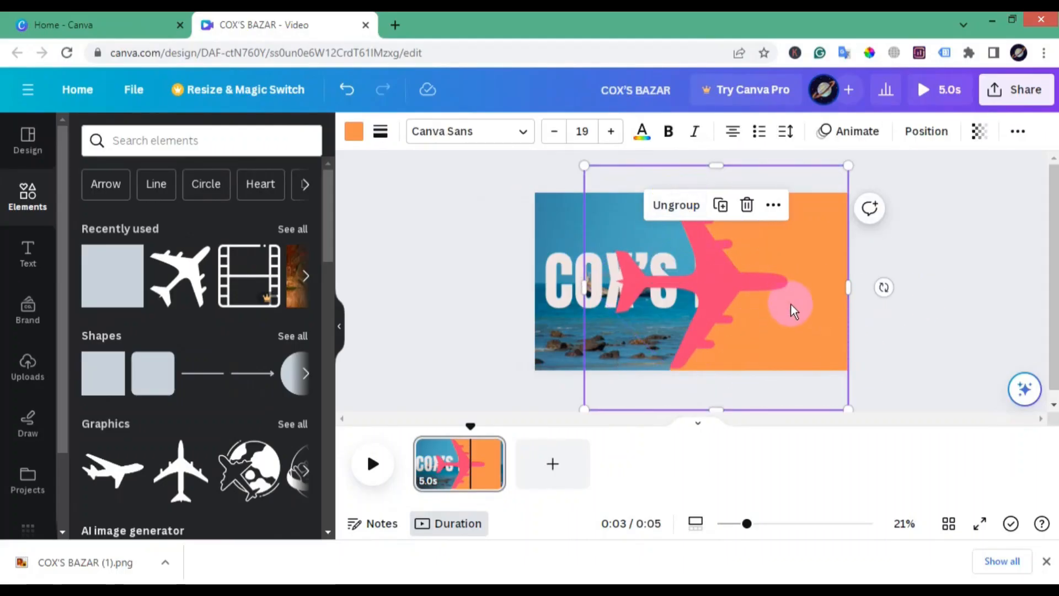
left_click_drag(790, 305, 671, 302)
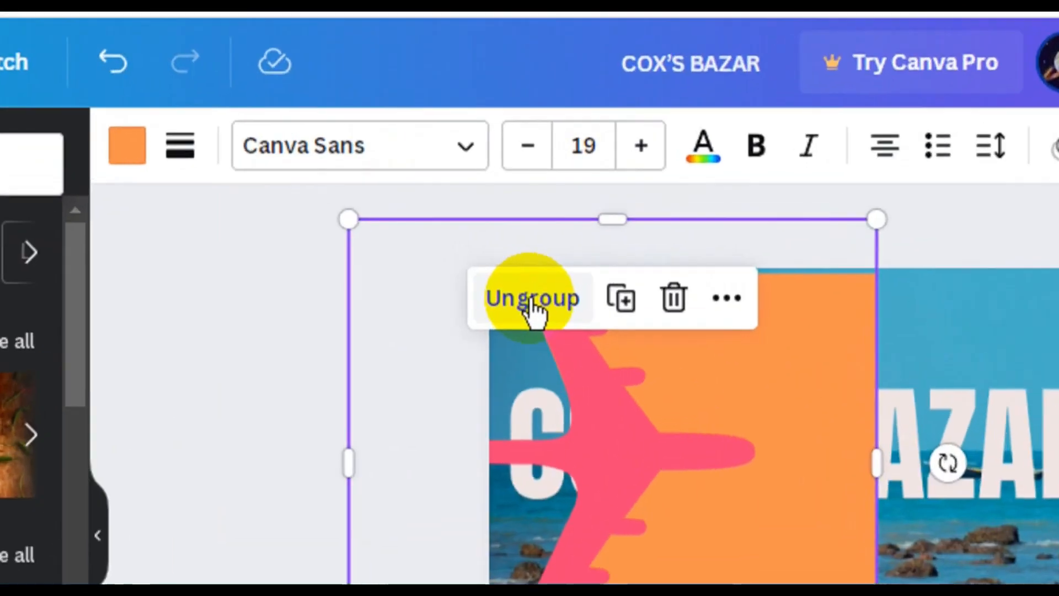
- Ungroup the elements, make the large orange rectangle slightly taller than the page and stretch its right side well past the page edge
left_click(557, 210)
left_click(699, 234)
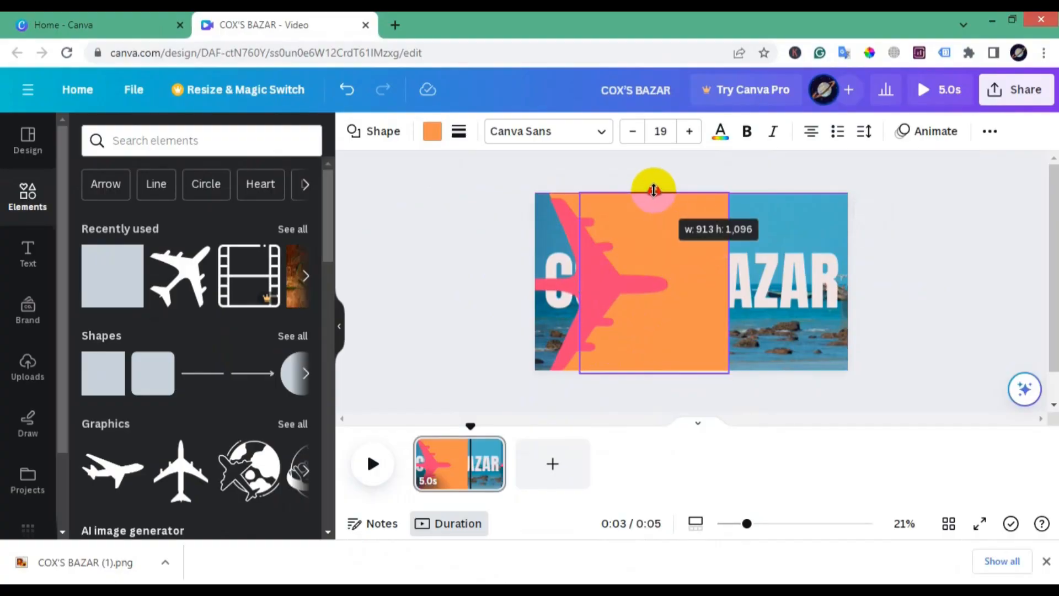
left_click_drag(729, 285, 979, 298)
left_click(853, 400)
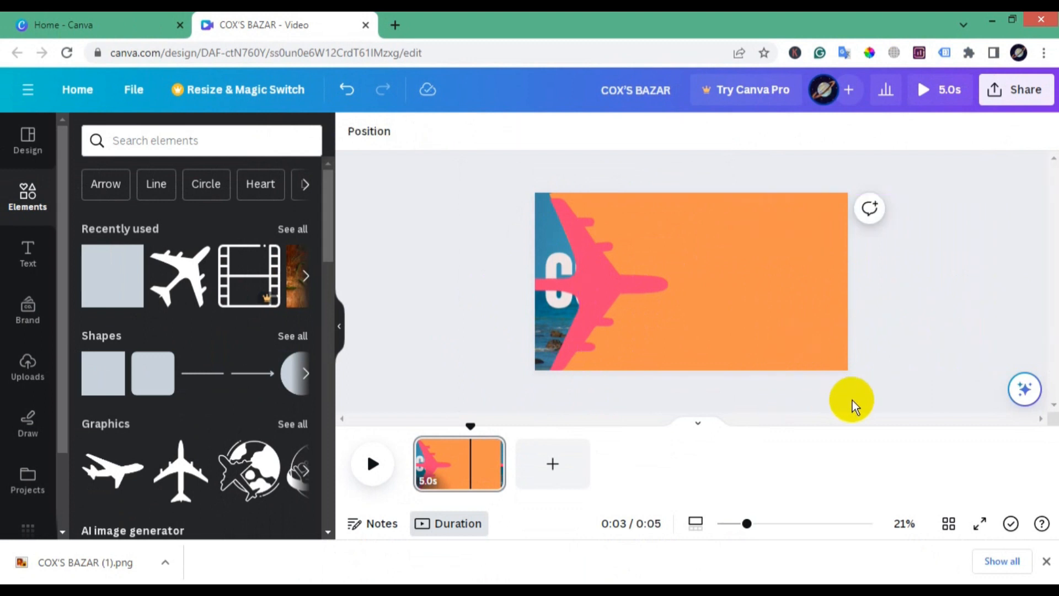
- Regroup the airplane and orange shapes and shift the group left until orange covers the whole page
left_click_drag(852, 400, 683, 208)
left_click(683, 208)
left_click_drag(814, 295, 682, 296)
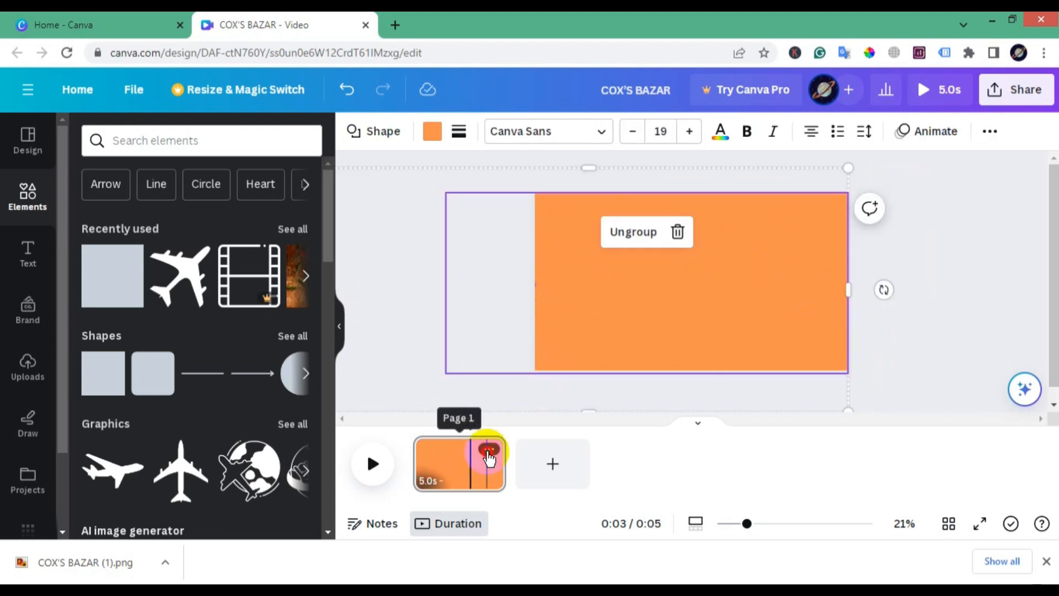
- Duplicate the orange-covered page 1 as a second page
left_click(488, 451)
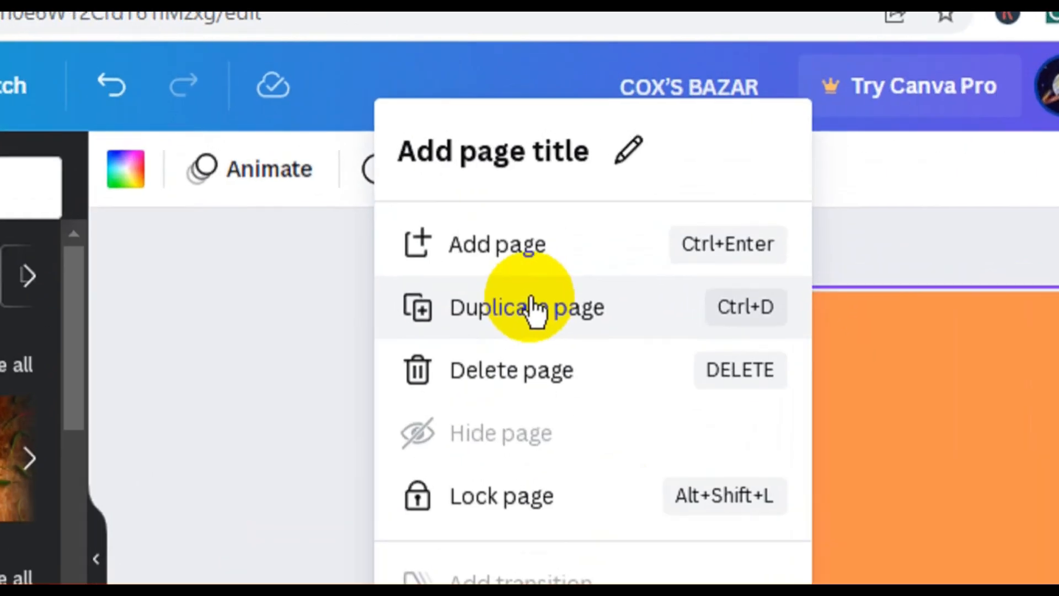
left_click(559, 202)
- Add a heading reading "Travel" to page 1 and enlarge it to font size 418
left_click(26, 254)
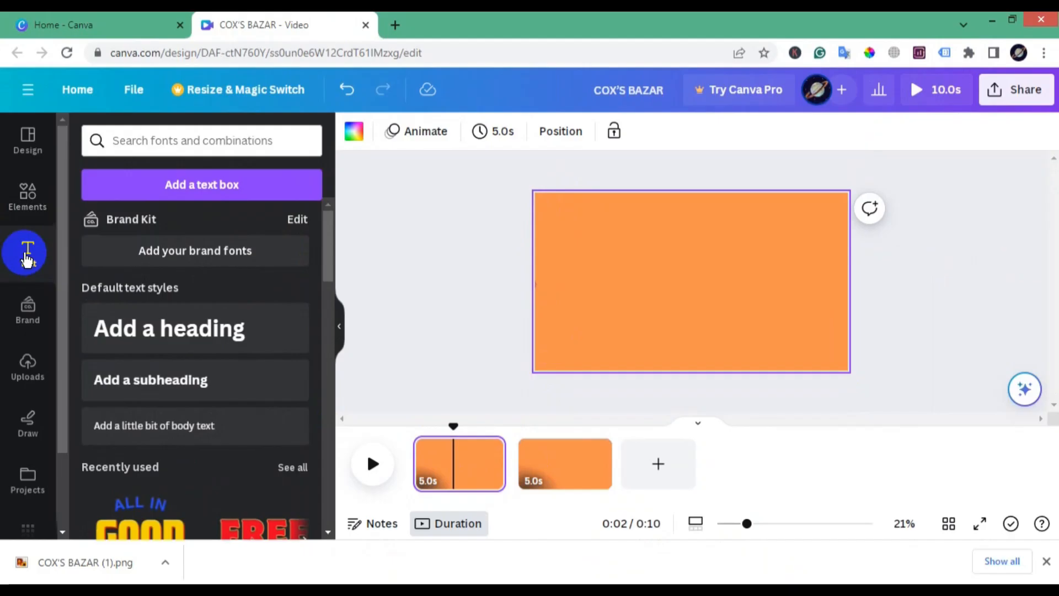
left_click(190, 339)
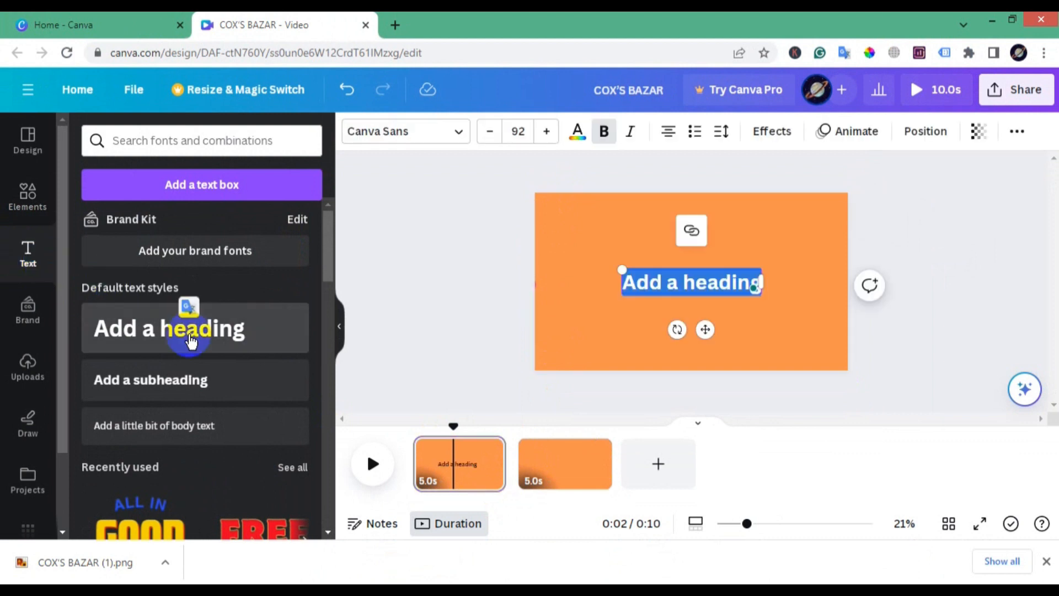
type("tRAVEL")
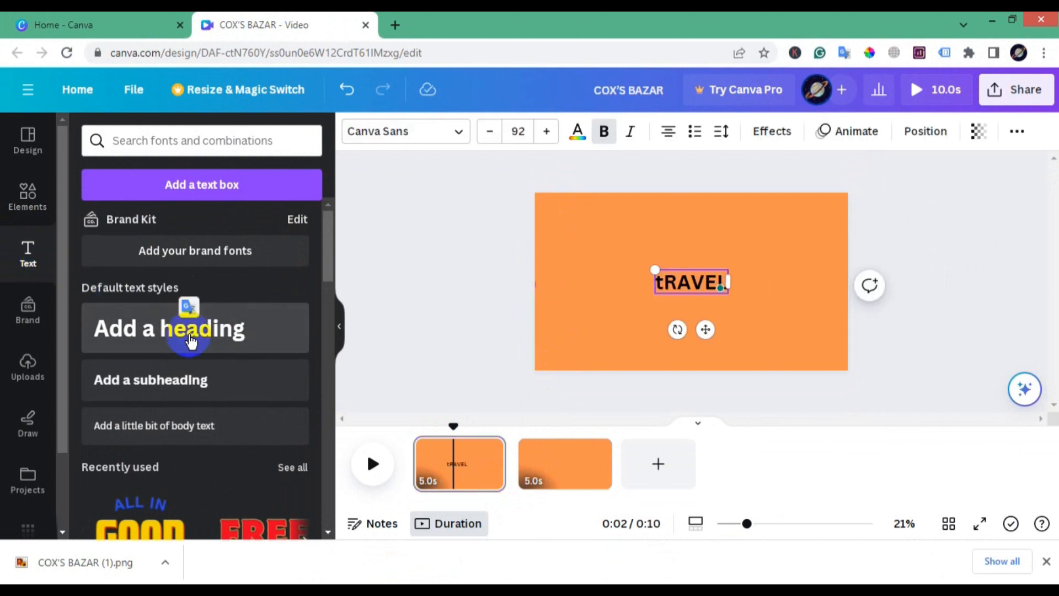
key("ctrl+a")
type("Travel")
left_click_drag(723, 292, 830, 335)
- Set the Travel heading in the Feeling Passionate font and colour it pale off-white (#ede3e3)
left_click(458, 132)
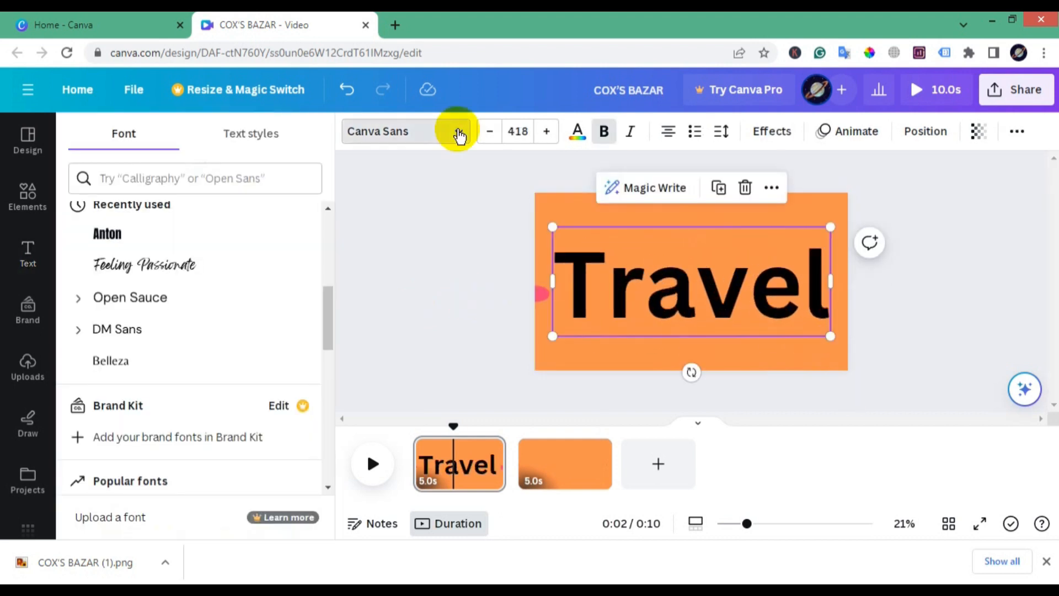
left_click(153, 266)
left_click(749, 327)
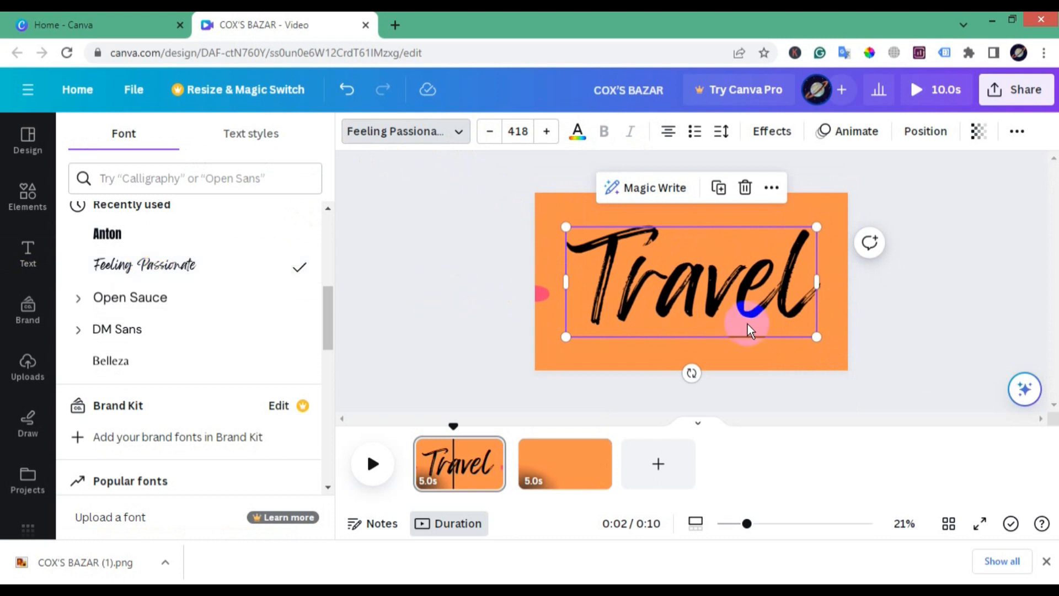
left_click(577, 131)
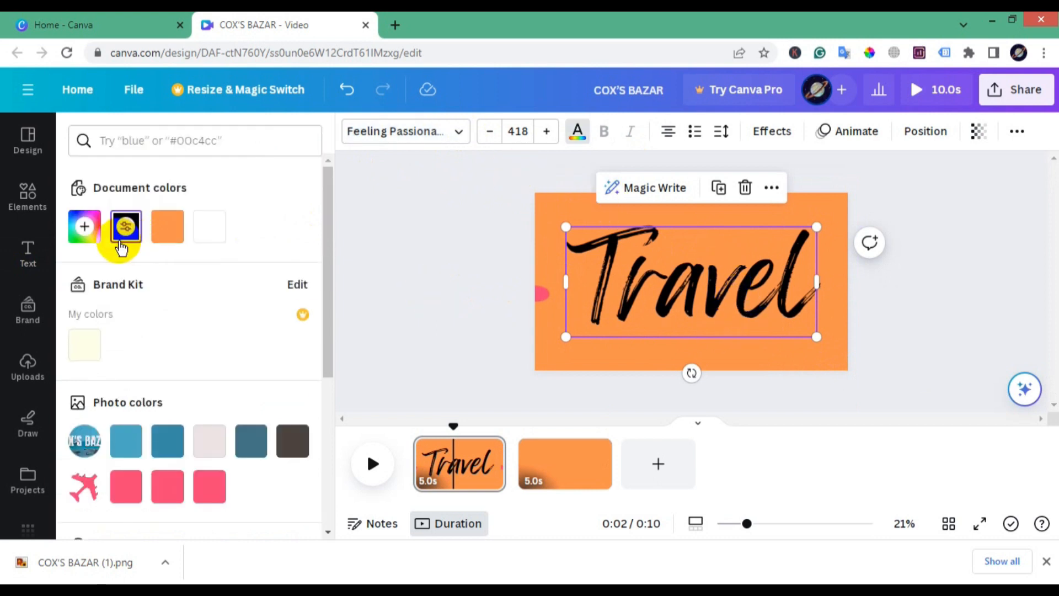
left_click(84, 226)
left_click(89, 270)
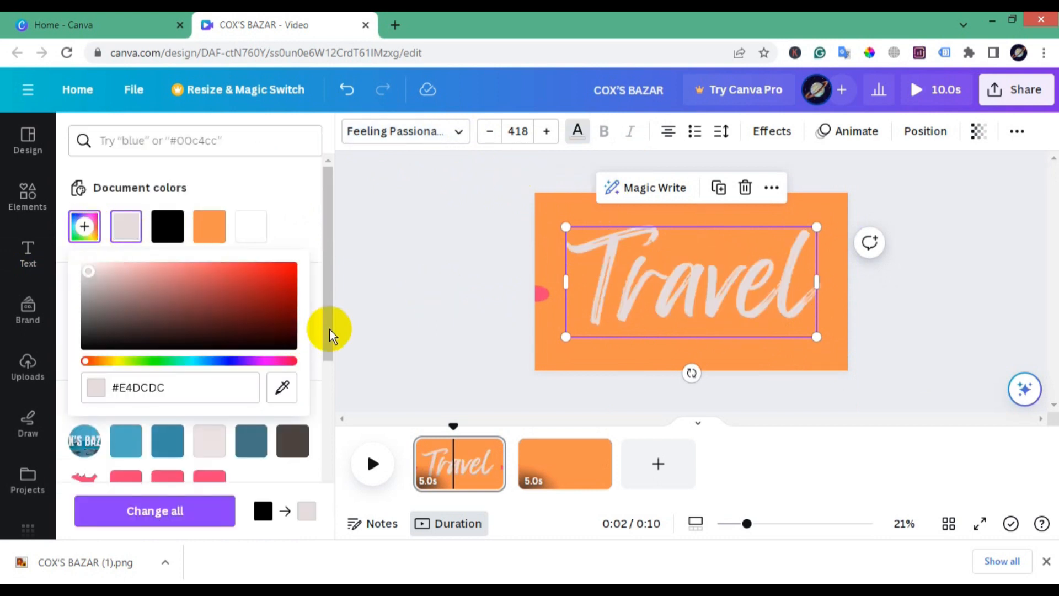
- Show the Travel text's timing, trim it to end at about 2 seconds and apply the Baseline text animation
right_click(780, 321)
left_click(745, 343)
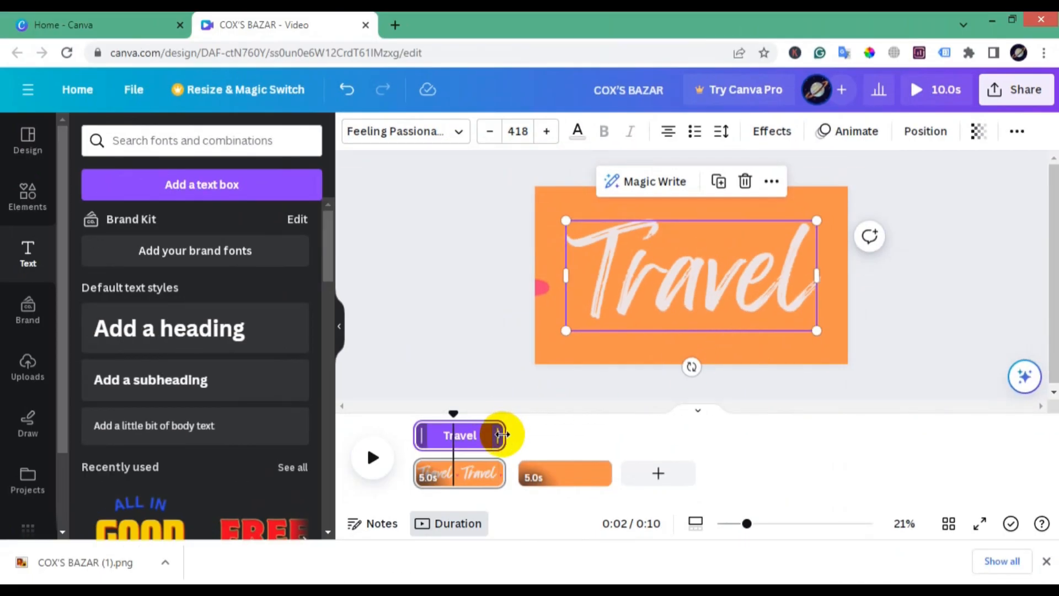
left_click_drag(501, 434, 447, 430)
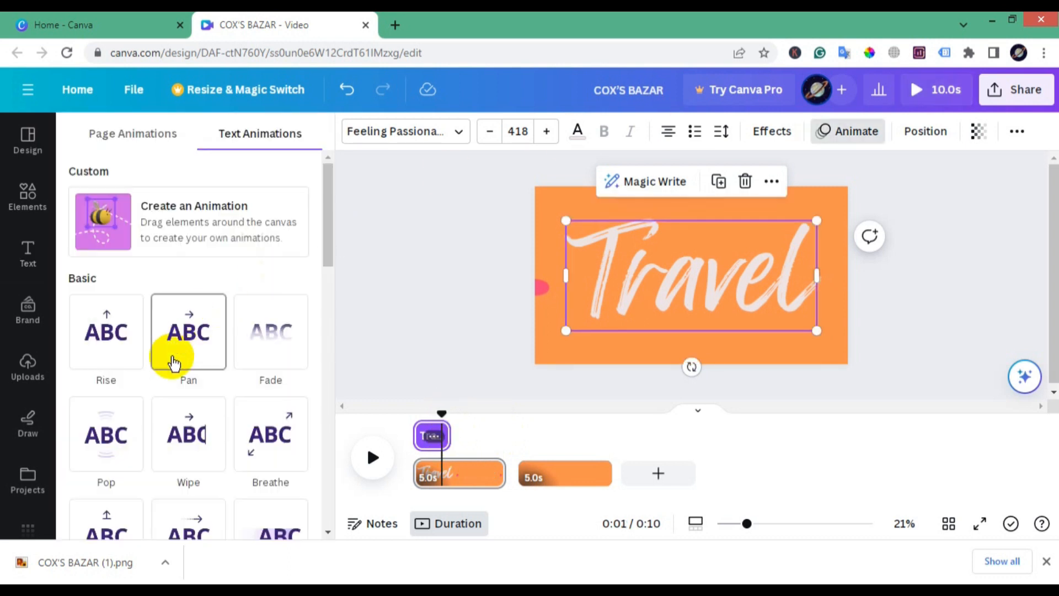
scroll(171, 360, "down", 4)
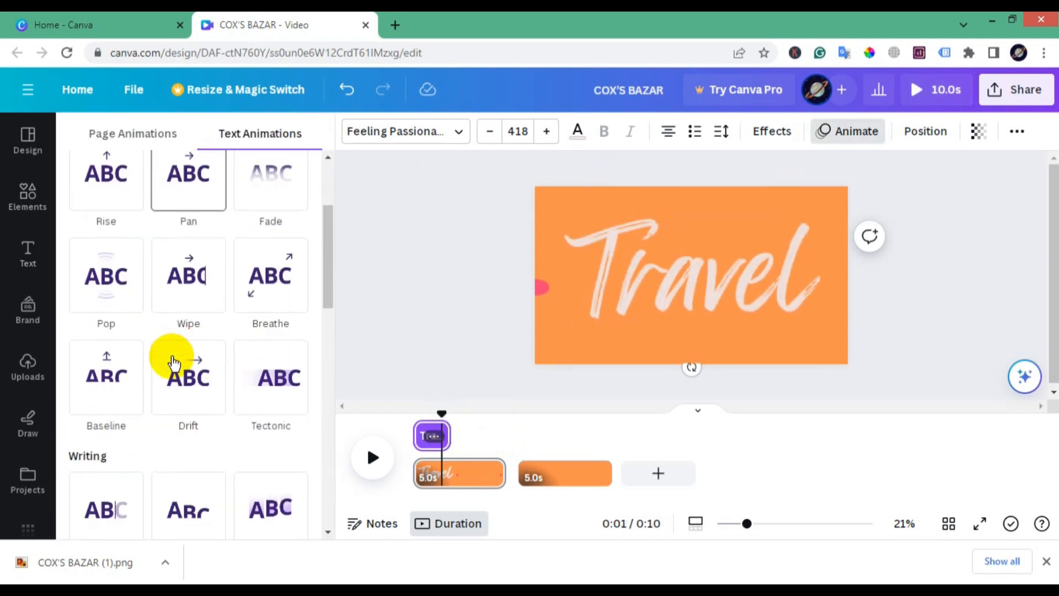
left_click(106, 371)
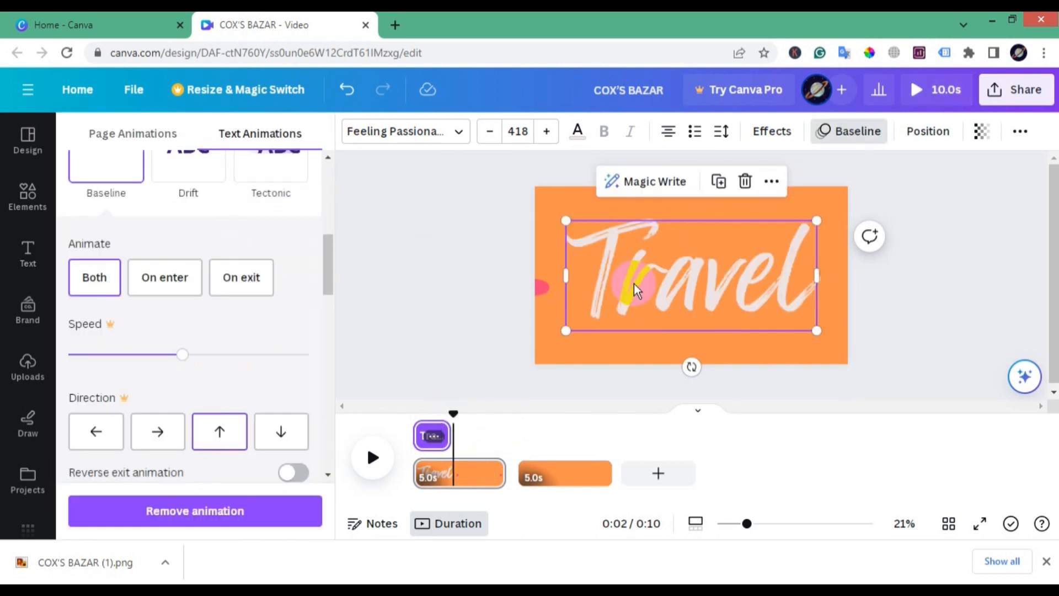
- Add a second heading reading "To" over the Travel text and enlarge it to the page's full height
left_click(28, 254)
left_click(166, 328)
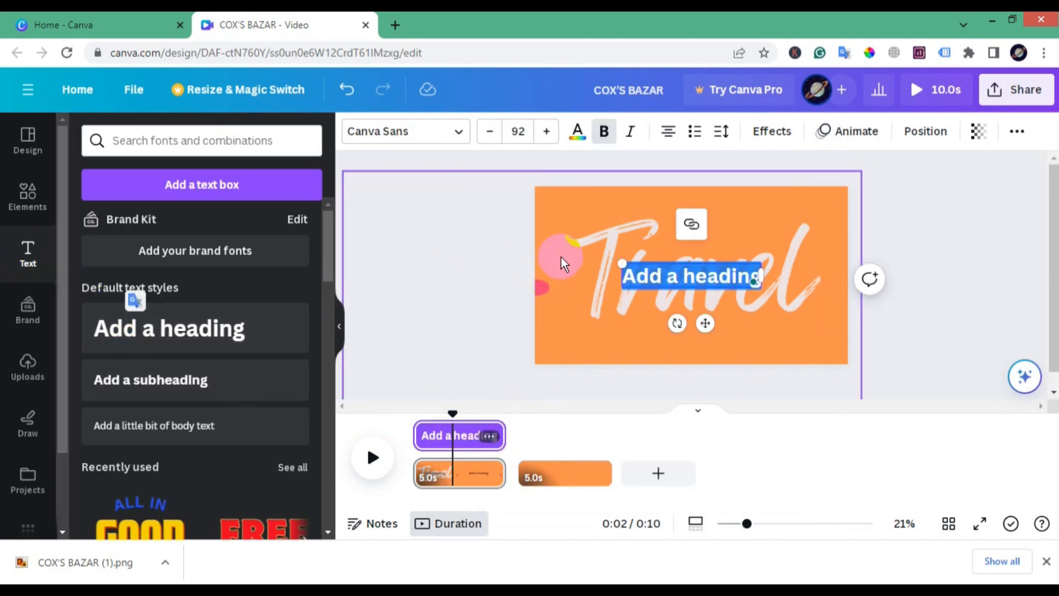
type("To")
left_click_drag(705, 286, 580, 232)
left_click(735, 324)
- Set the "To" text in Feeling Passionate, reduce it to font size 502 and colour it white
left_click(406, 131)
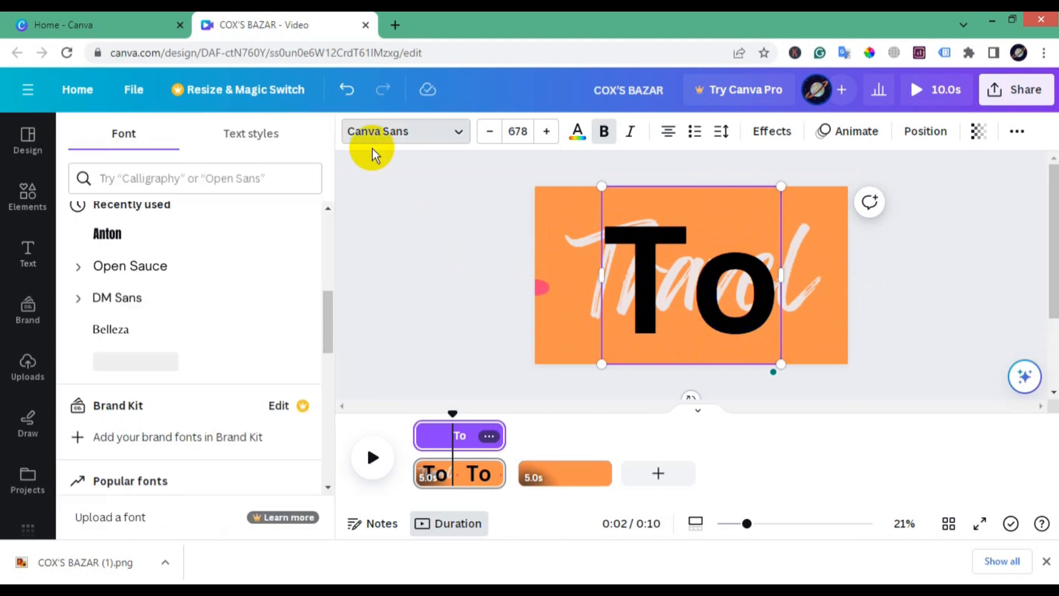
left_click(158, 317)
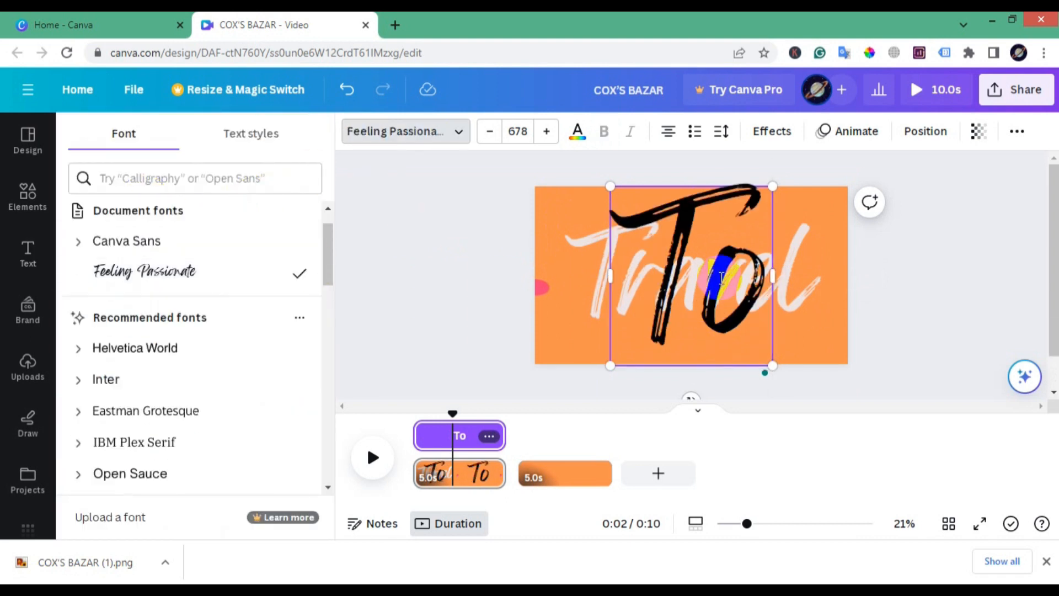
left_click_drag(772, 365, 752, 343)
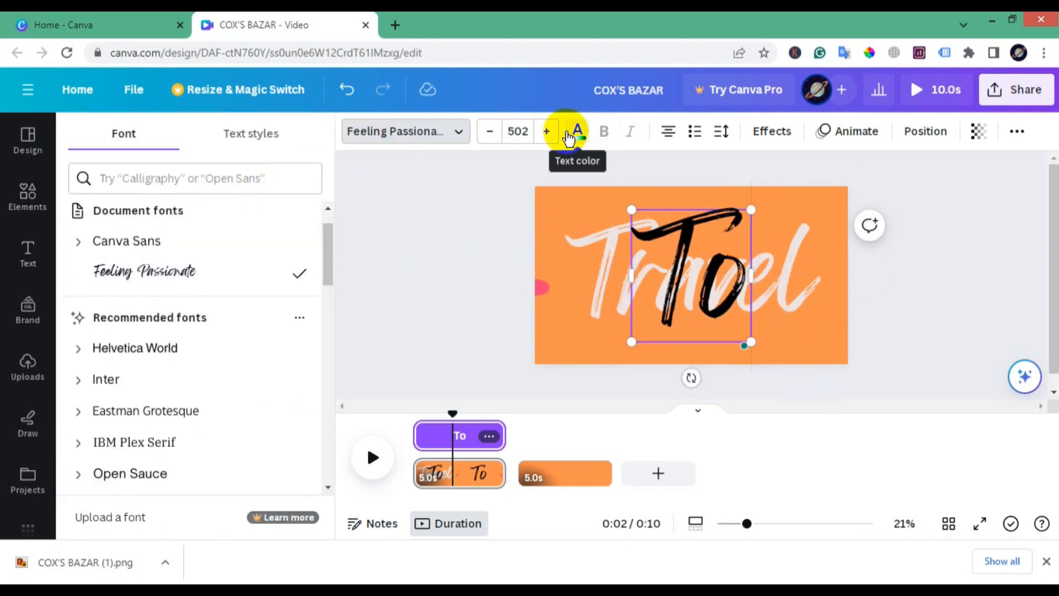
left_click(577, 132)
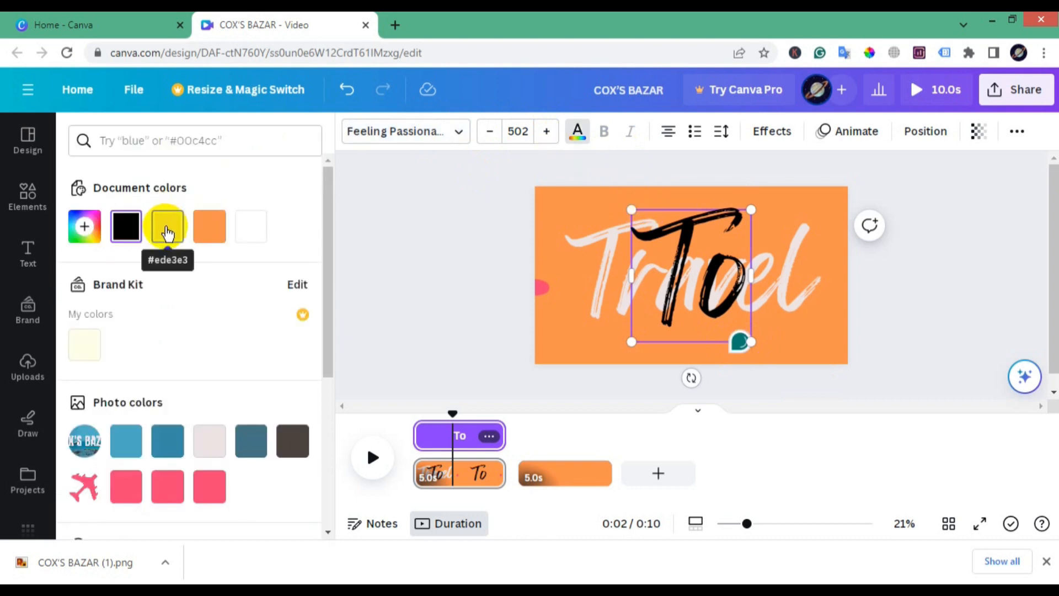
left_click(167, 232)
- Trim the "To" text to start when Travel ends, apply a Basic text animation and preview the video
left_click_drag(416, 436, 452, 431)
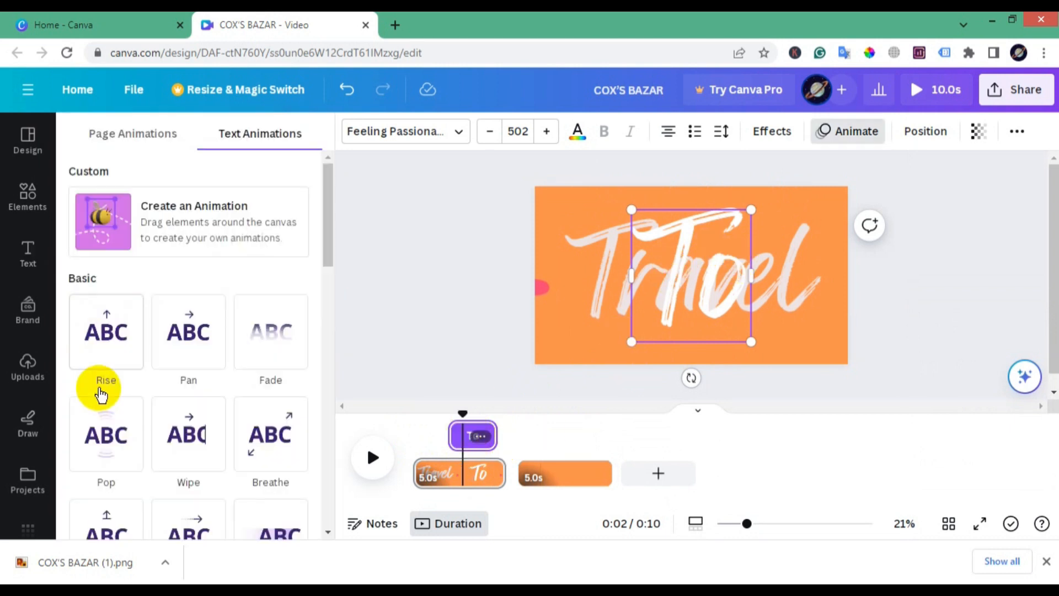
scroll(99, 390, "down", 3)
left_click(105, 302)
left_click(372, 458)
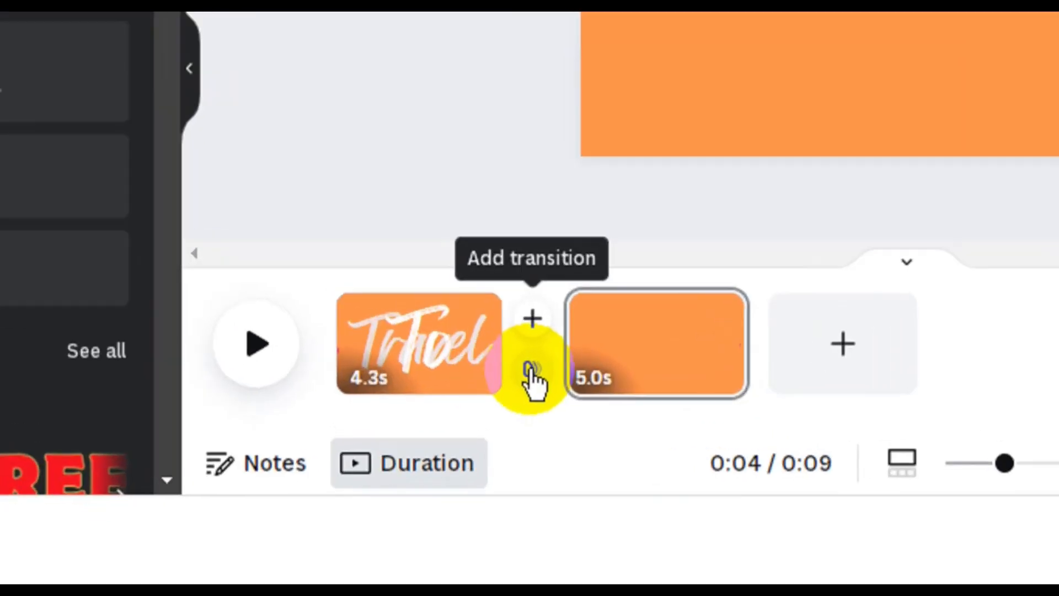
- Add a 0.5-second Match & Move transition between pages 1 and 2
left_click(511, 481)
left_click(111, 379)
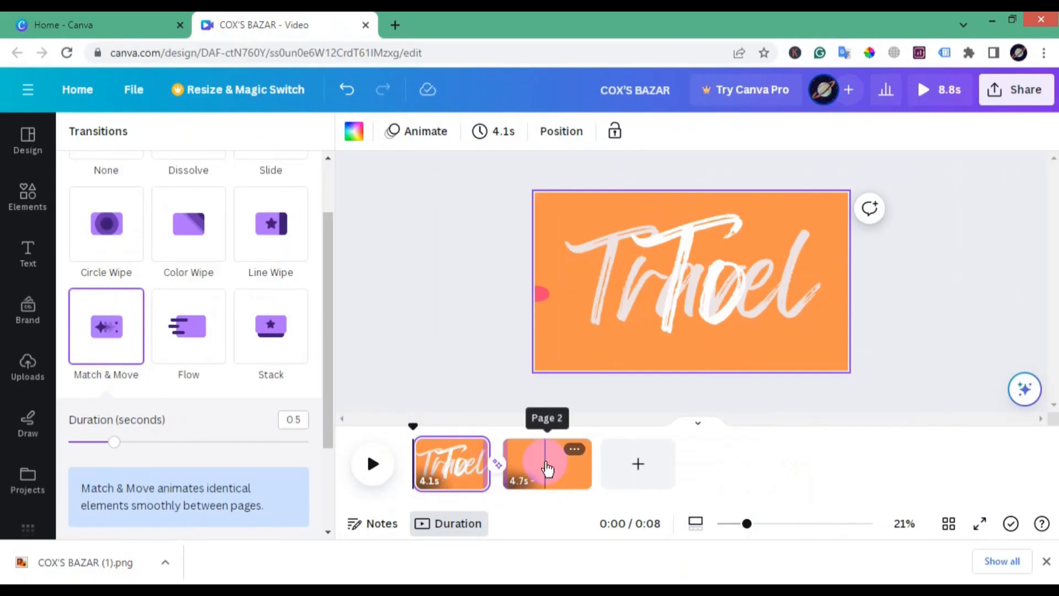
- On page 2, move the airplane group right, fully off the page to uncover the COX'S BAZAR photo, and preview the video
left_click(534, 475)
left_click_drag(493, 287, 770, 282)
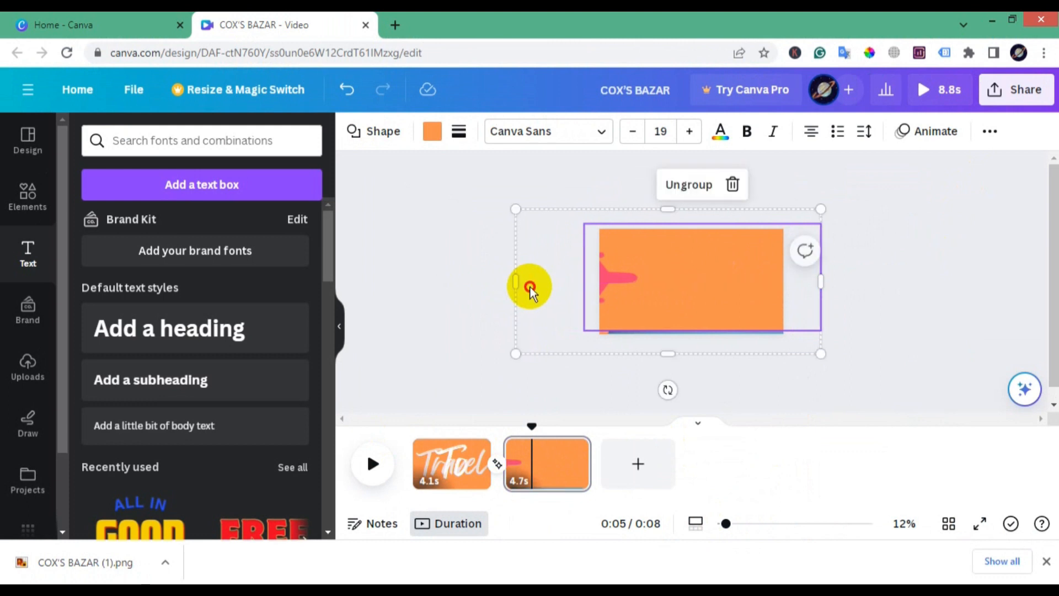
left_click(375, 465)
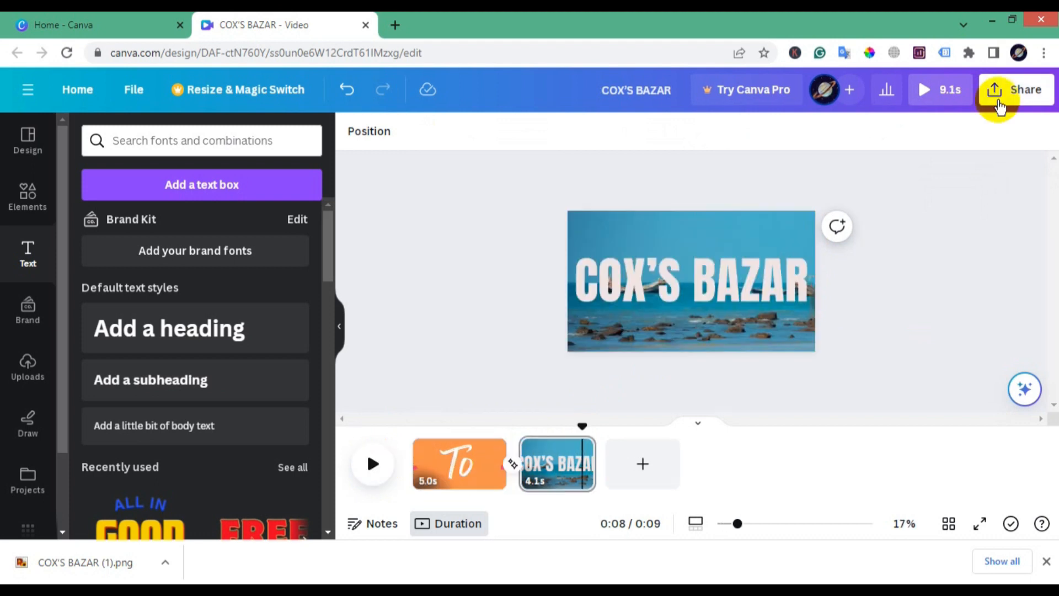
- Download all pages of the design as a 1080p MP4 video and open the downloaded file
left_click(993, 90)
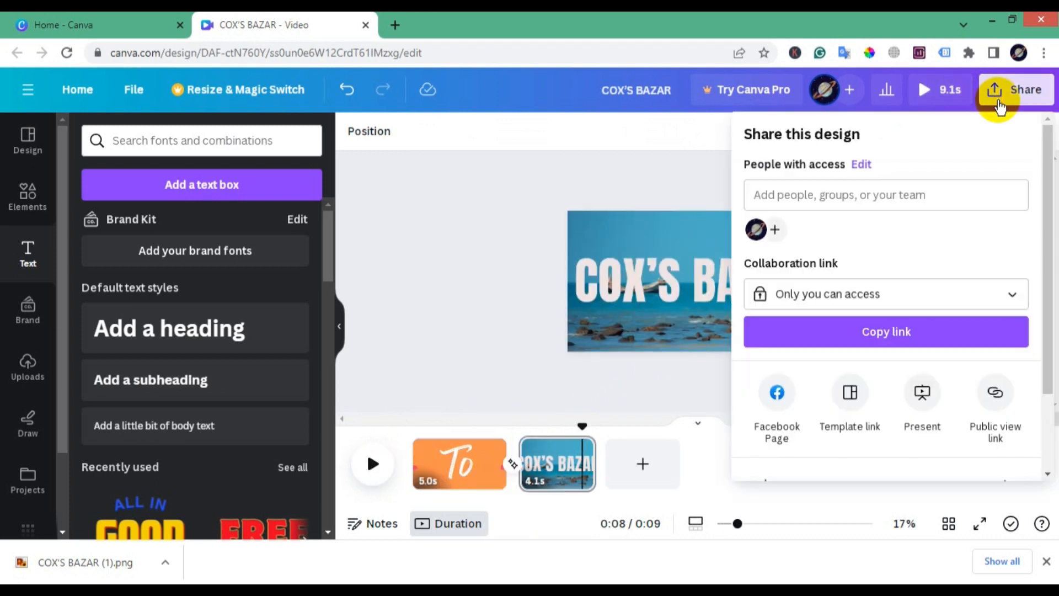
scroll(953, 213, "down", 2)
left_click(976, 383)
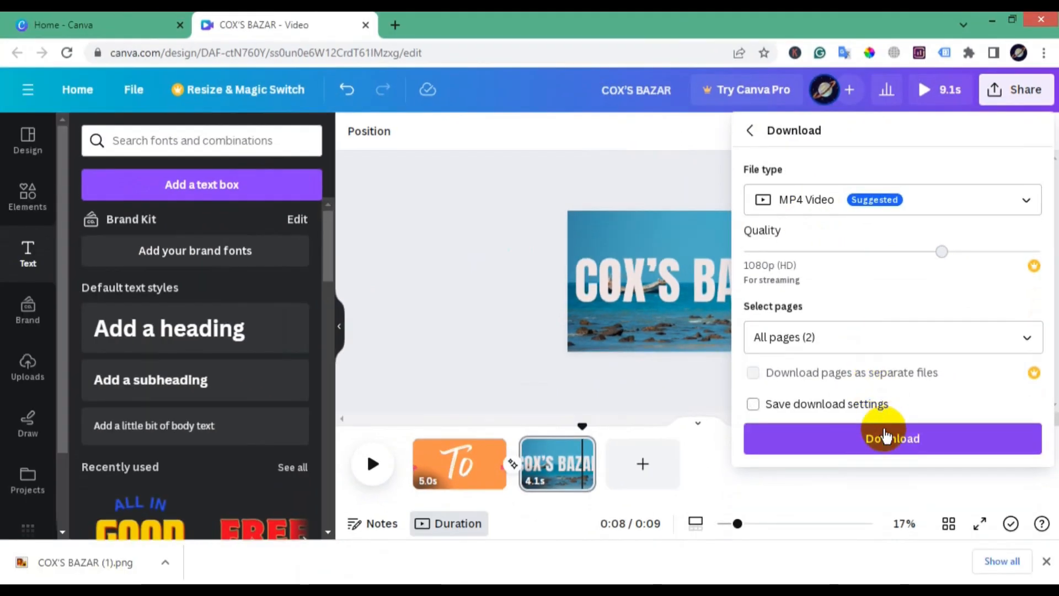
left_click(887, 438)
left_click(88, 564)
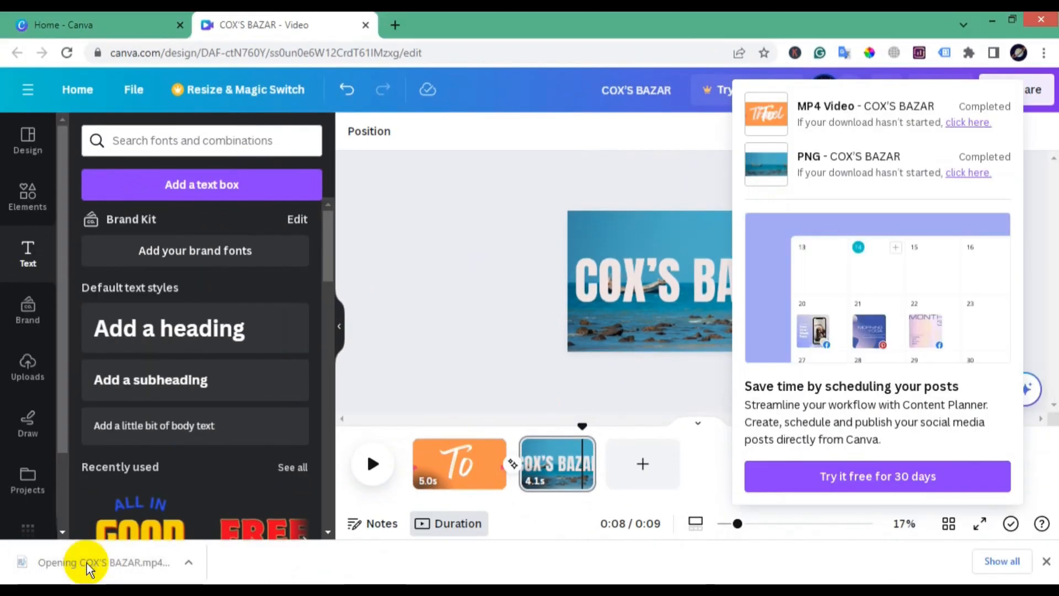